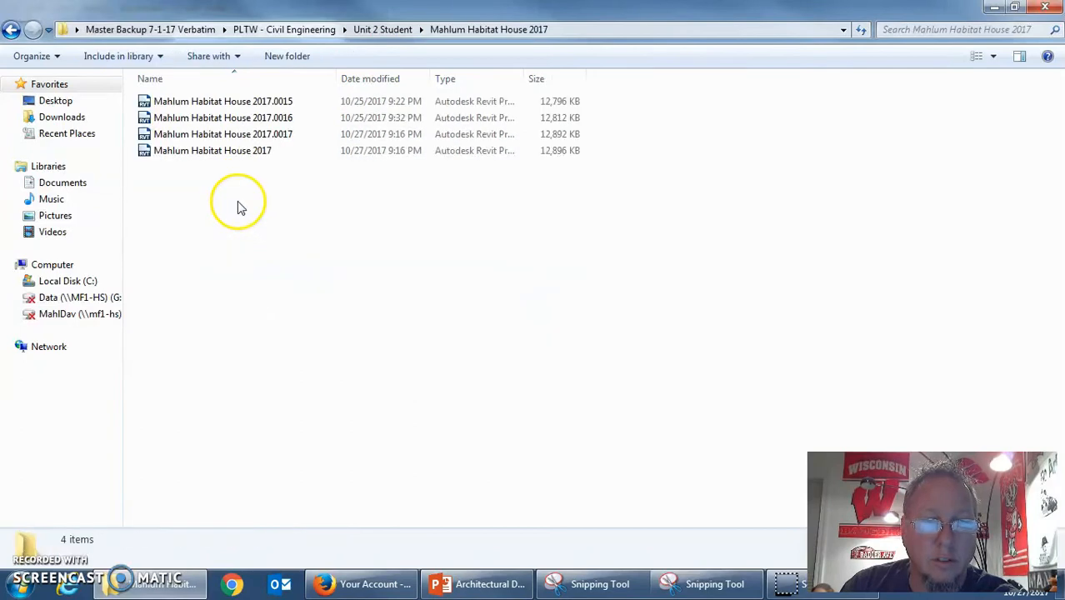
Open the main Habitat House 2017 Revit project rather than a numbered backup, and display its GROUND floor plan
click(241, 153)
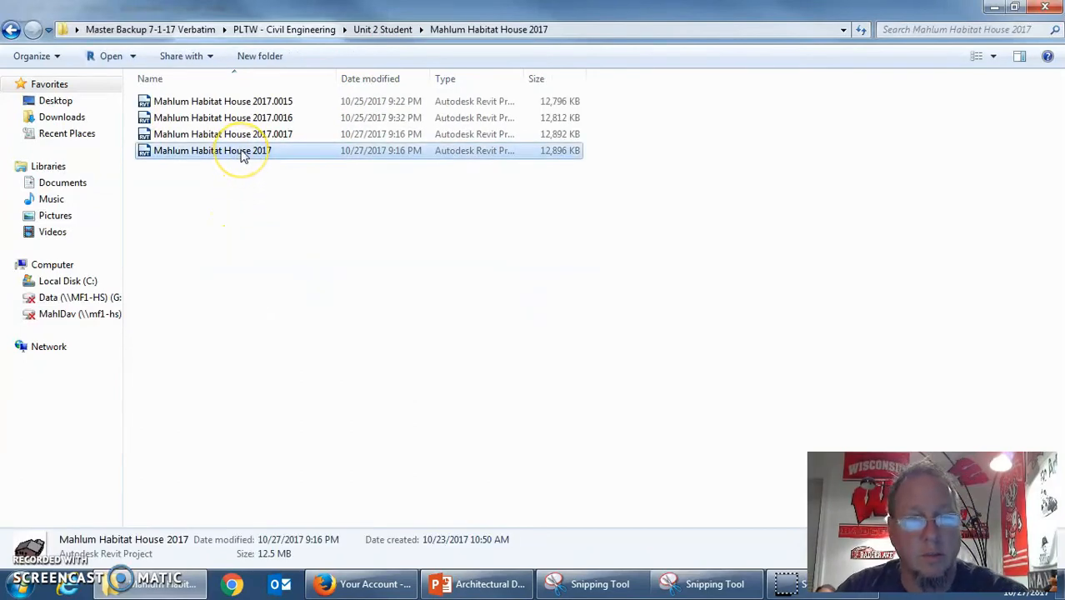
double_click(211, 156)
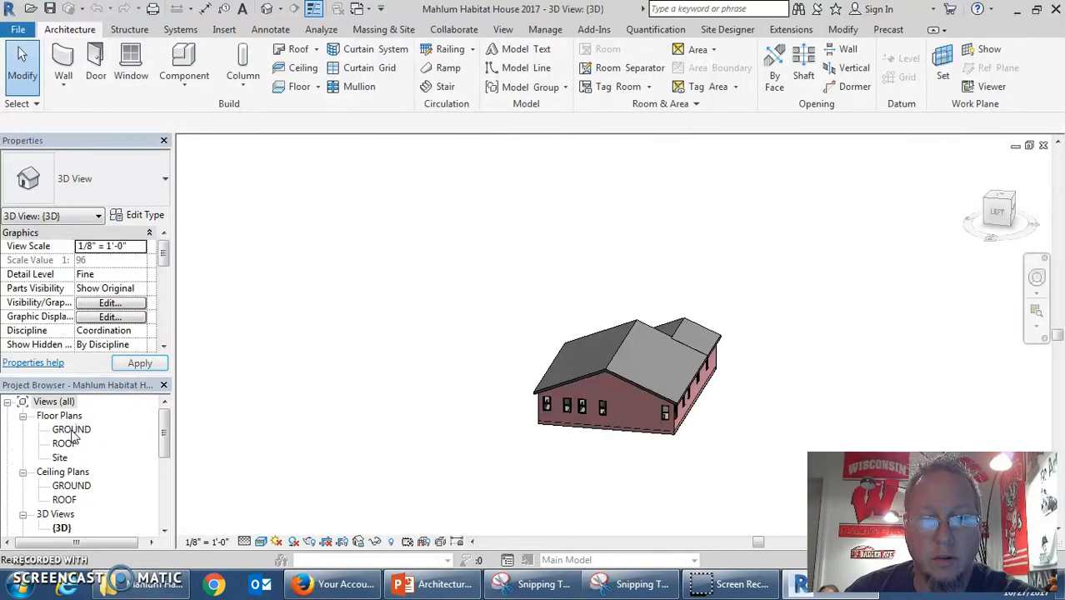
click(72, 430)
double_click(71, 429)
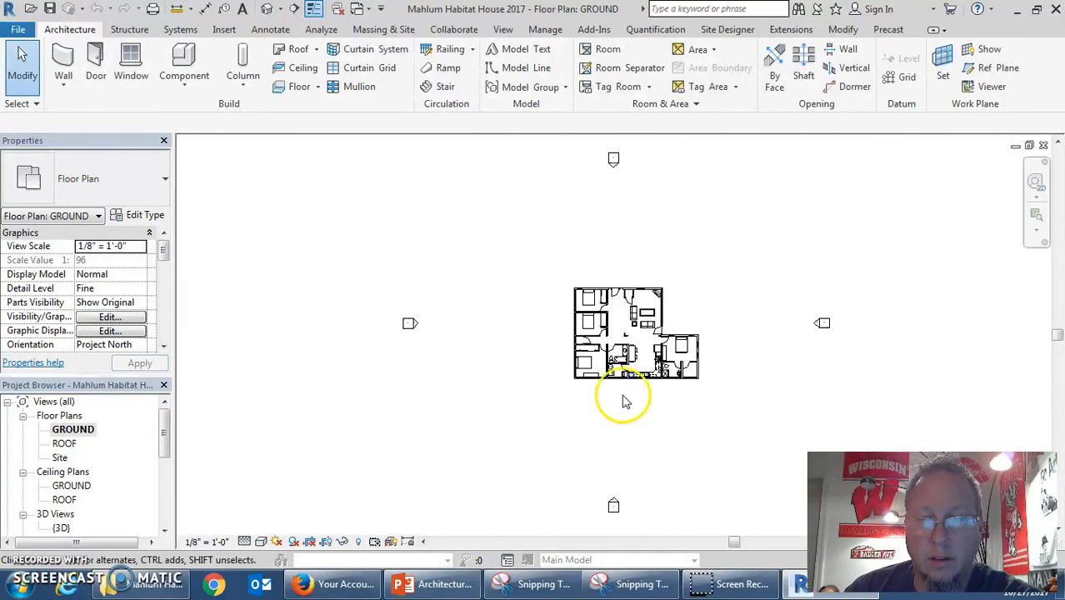
scroll(618, 341, up, 3)
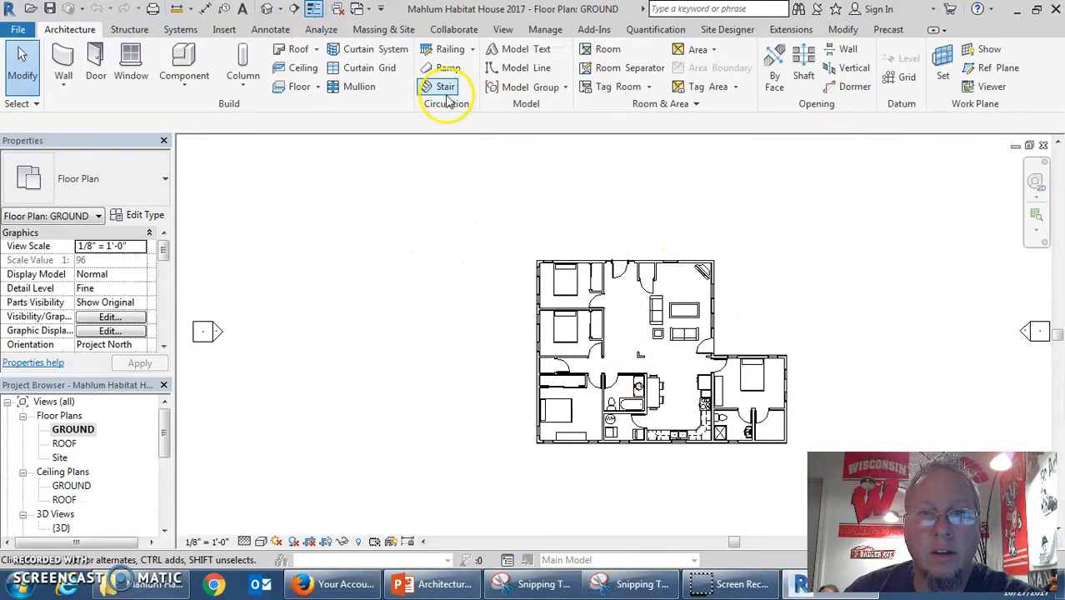
click(504, 30)
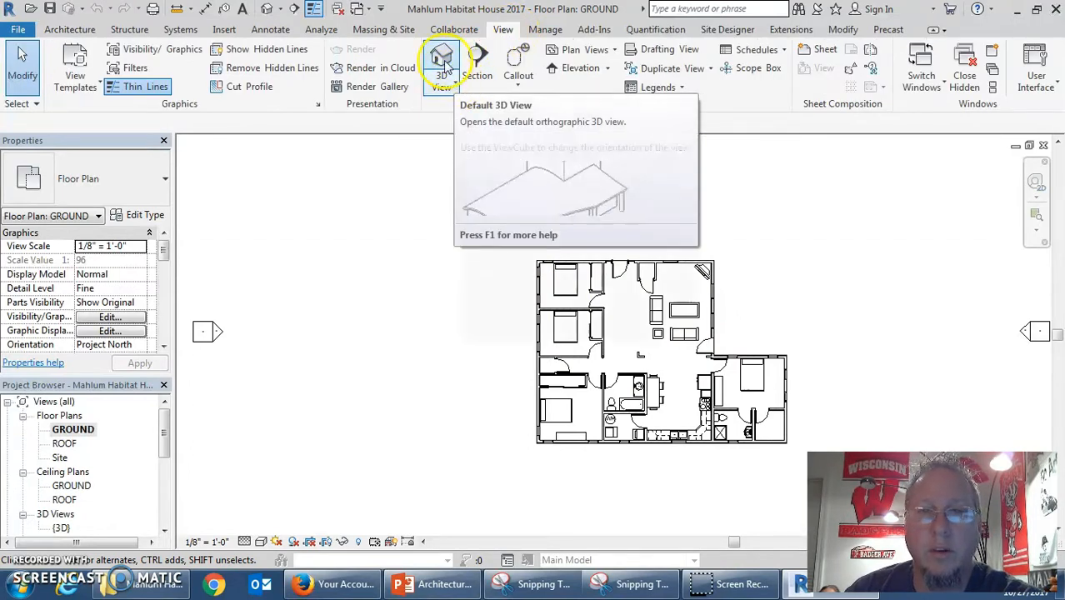
click(455, 87)
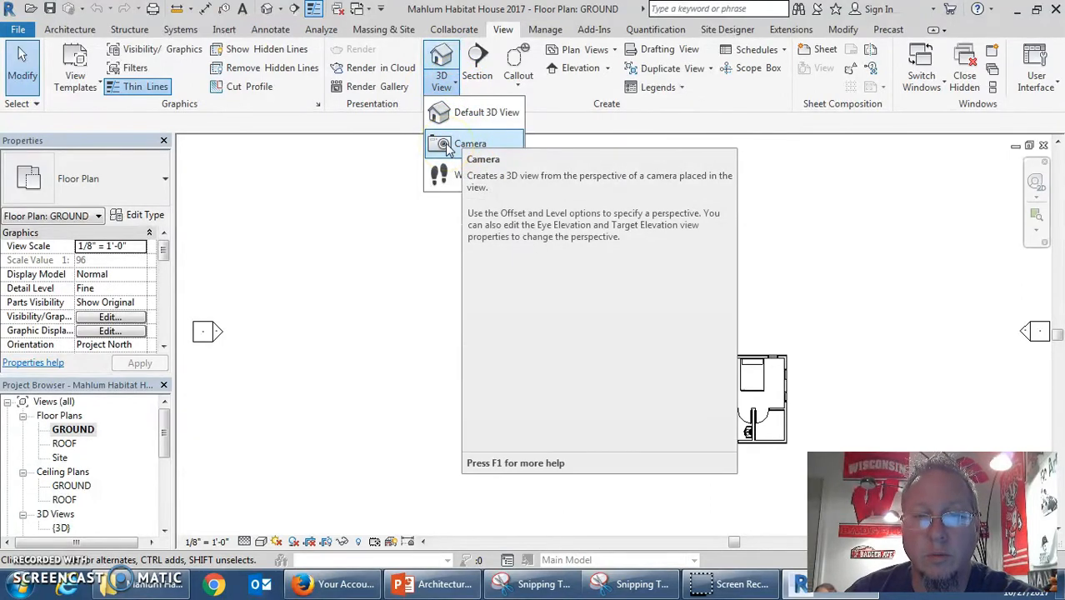
click(447, 148)
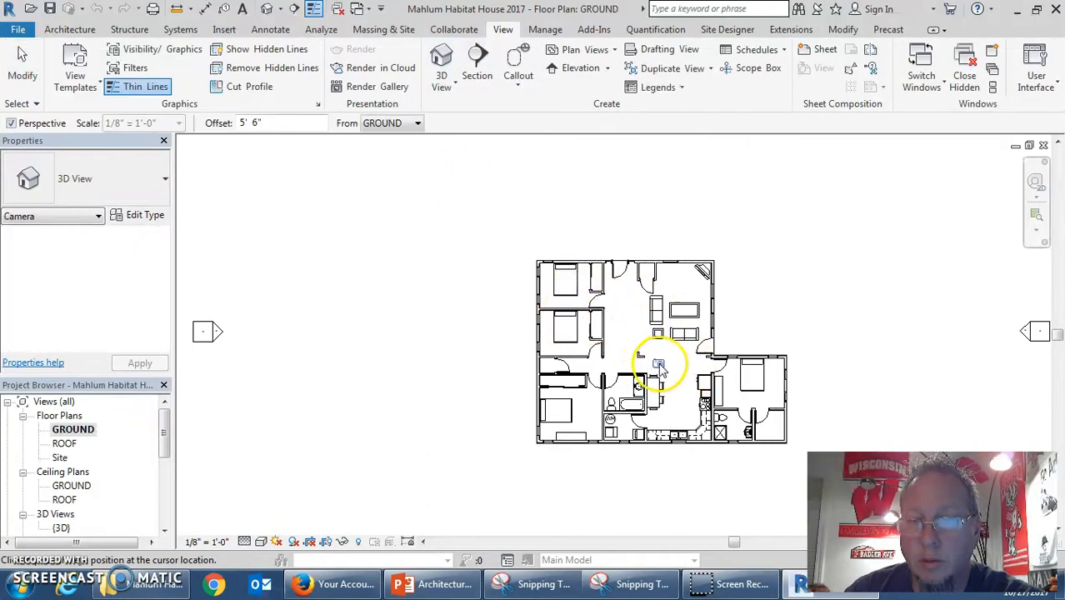
click(661, 364)
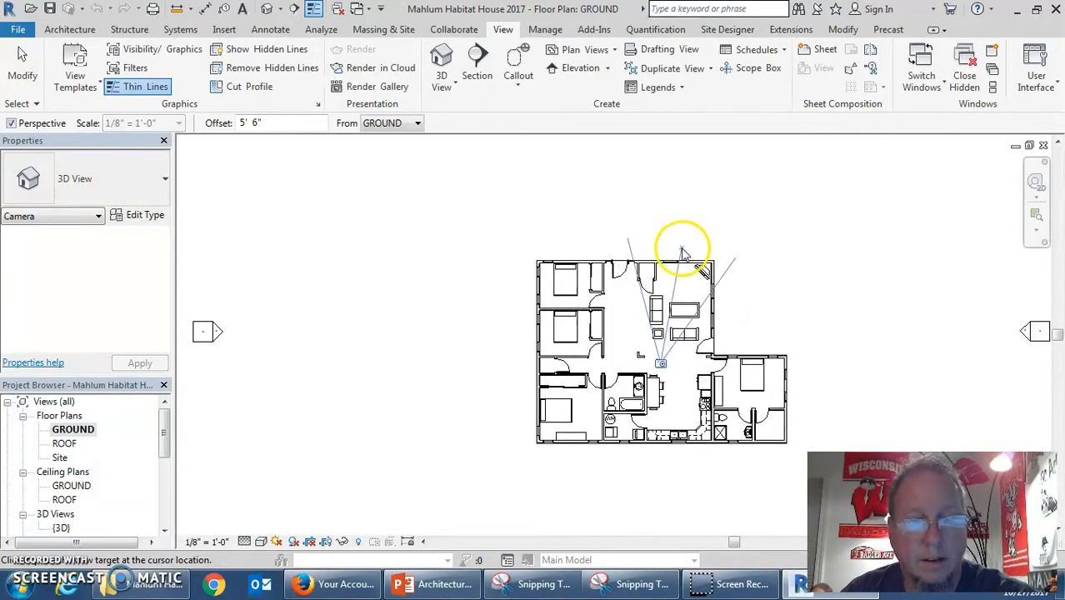
key(Escape)
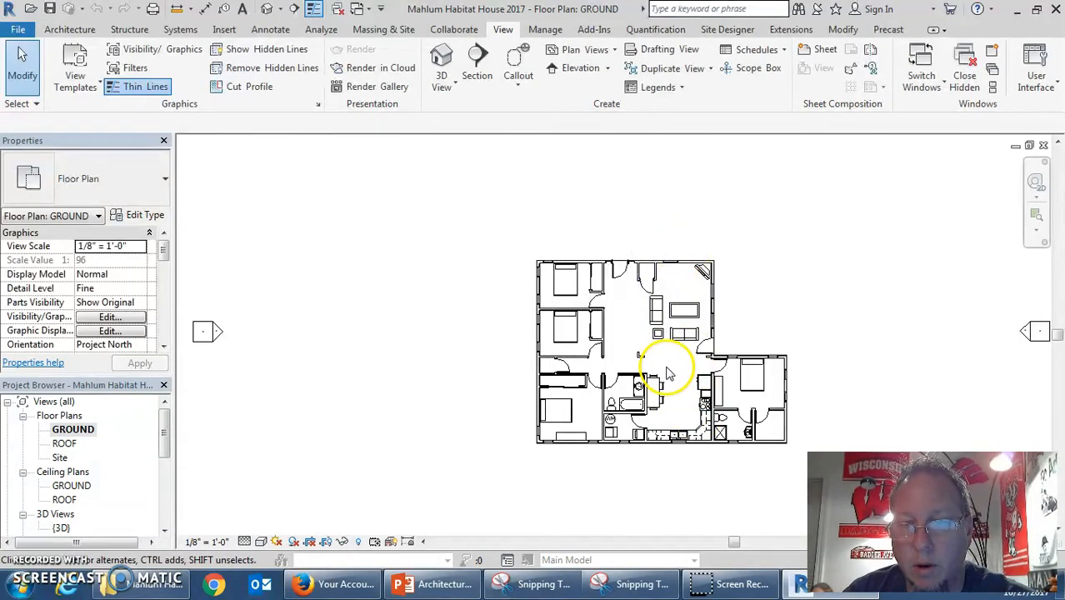
Place a perspective camera beside the dining table, aimed through the living room to just beyond its upper exterior wall
click(455, 90)
click(463, 146)
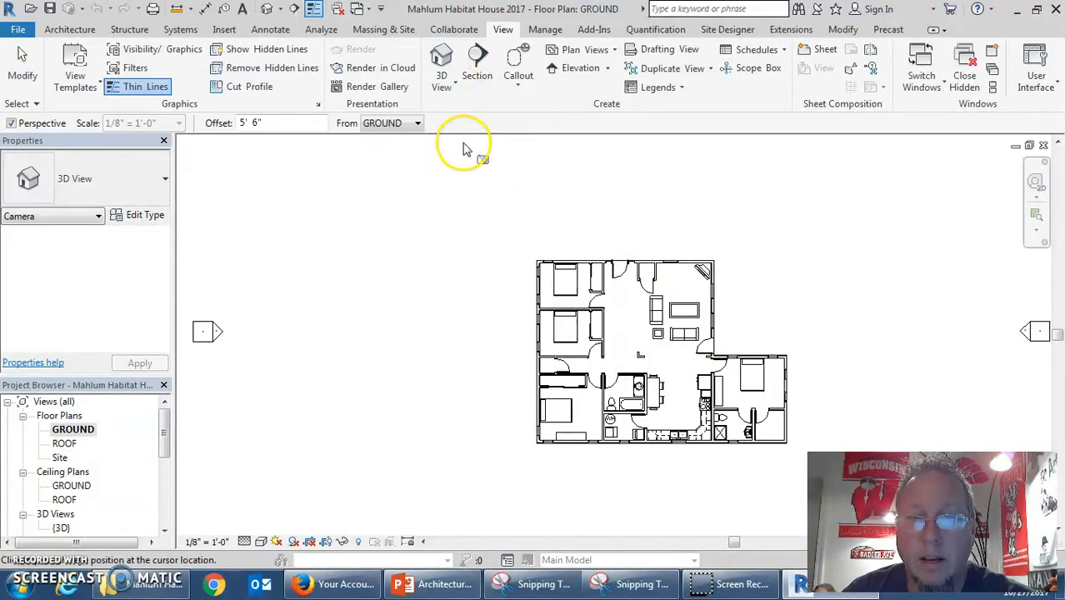
click(668, 373)
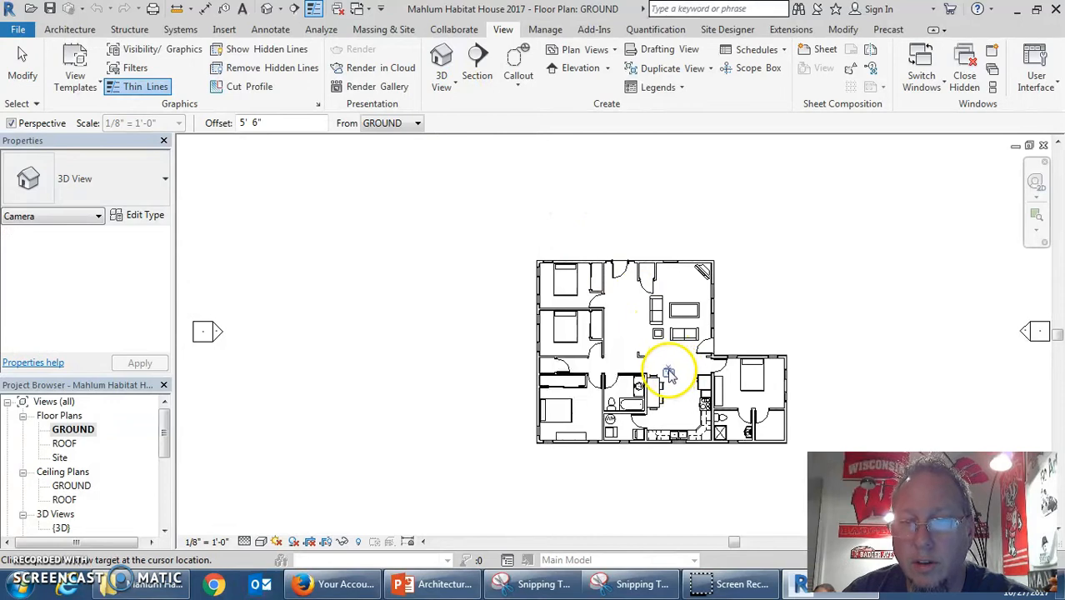
click(687, 251)
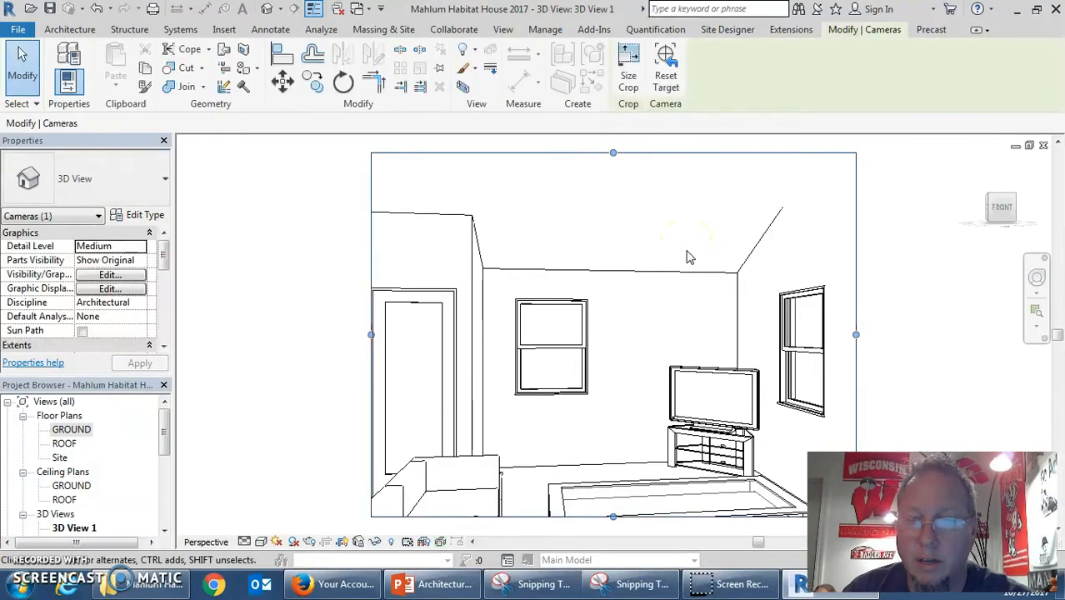
scroll(683, 320, down, 1)
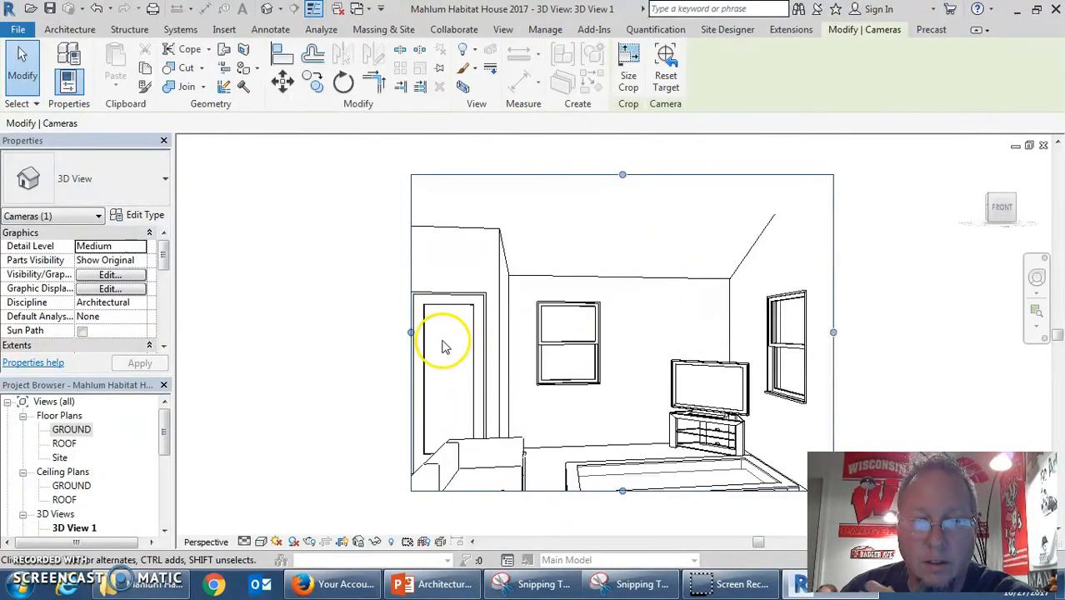
Enlarge the camera view's crop region on all four sides to take in the arches, entry door, living room furniture and side-wall windows
drag(409, 332, 302, 332)
drag(833, 332, 872, 330)
scroll(804, 369, down, 1)
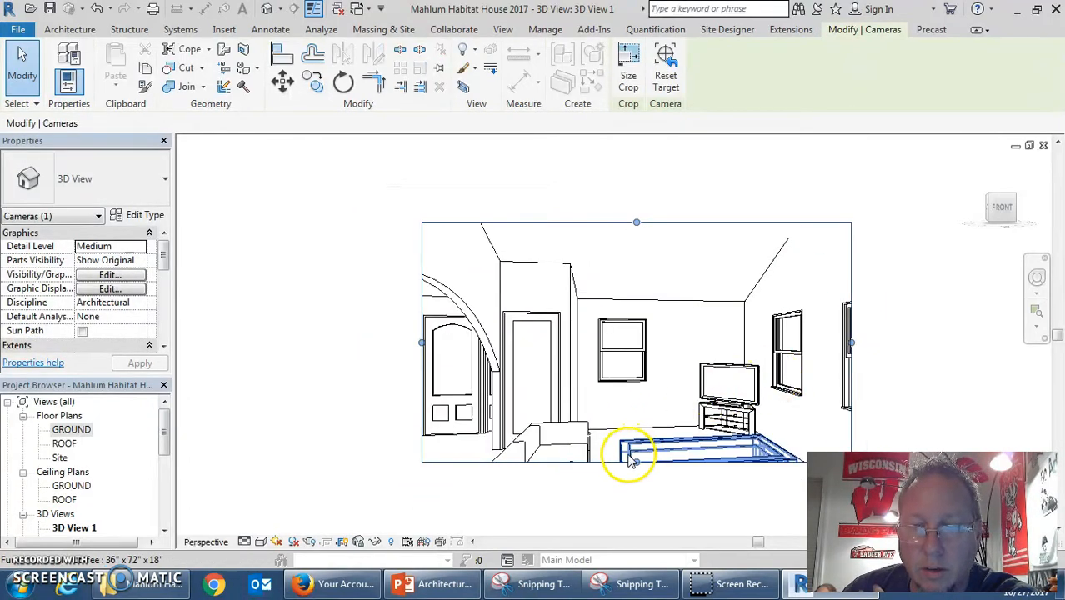
drag(636, 464, 636, 497)
scroll(635, 497, down, 1)
drag(638, 285, 636, 215)
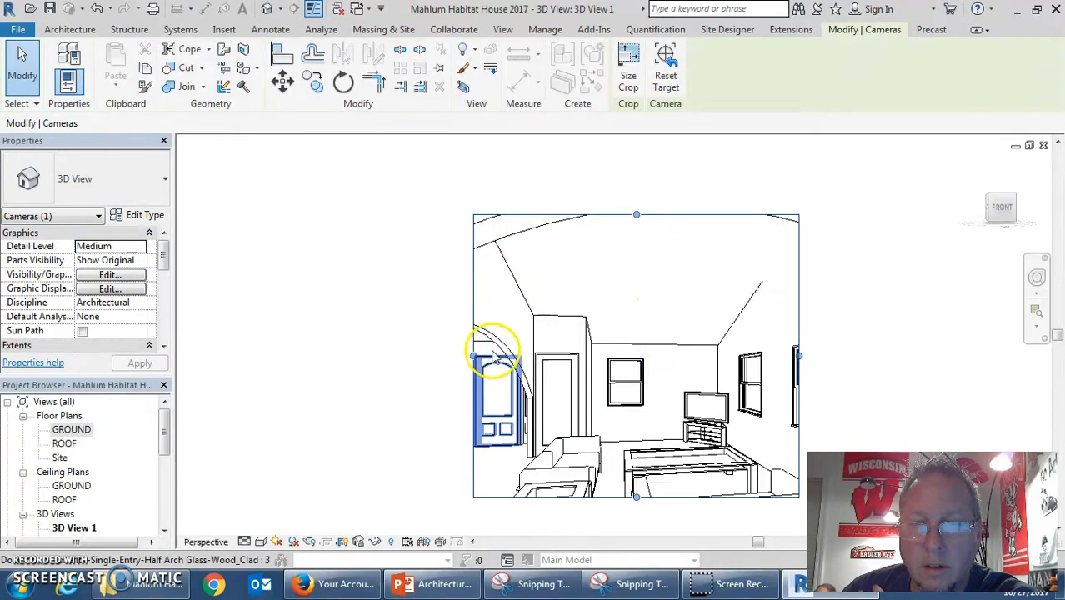
drag(473, 356, 376, 354)
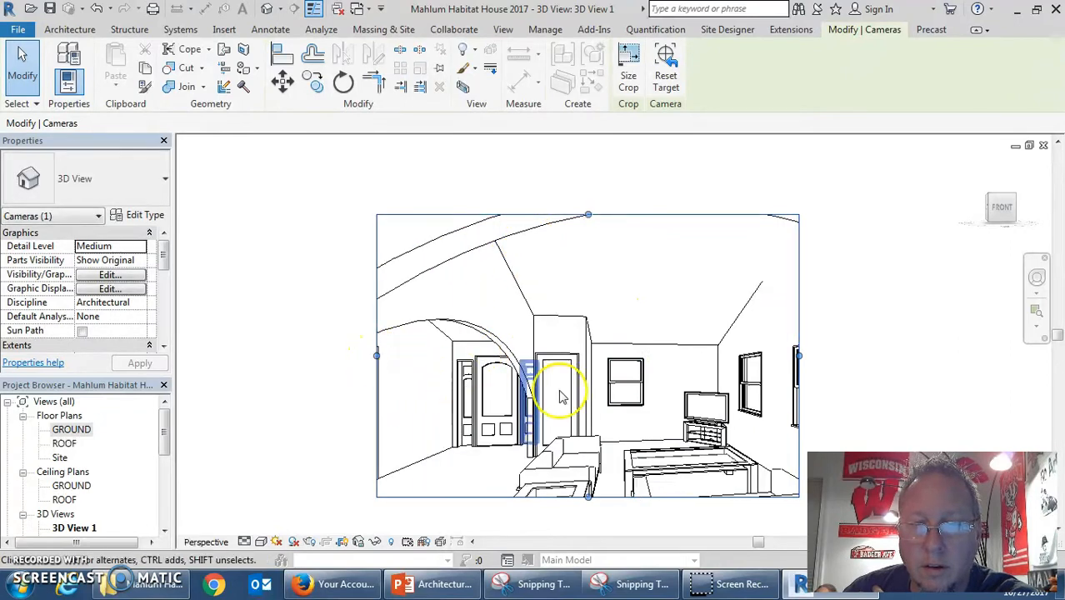
drag(799, 356, 870, 354)
drag(624, 215, 623, 185)
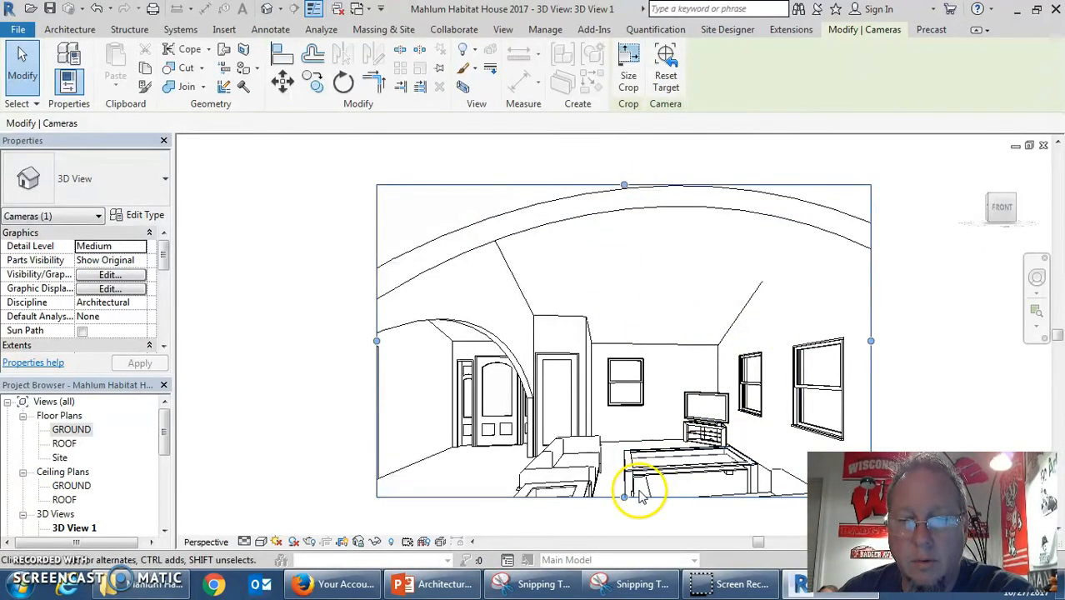
drag(624, 496, 671, 528)
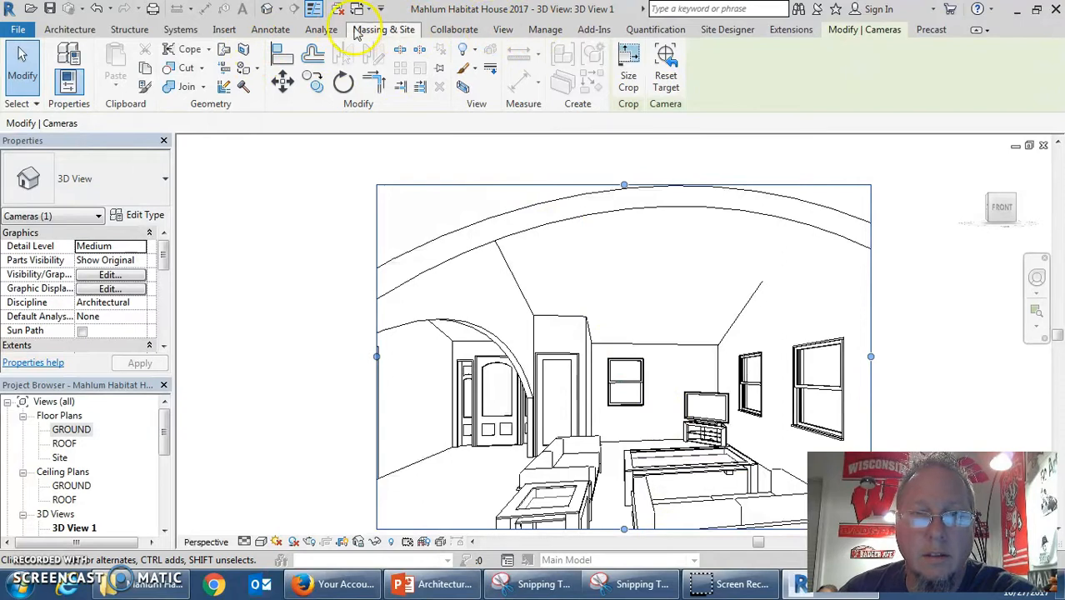
Open the rendering settings for the camera view and display the available quality settings
click(412, 31)
click(505, 30)
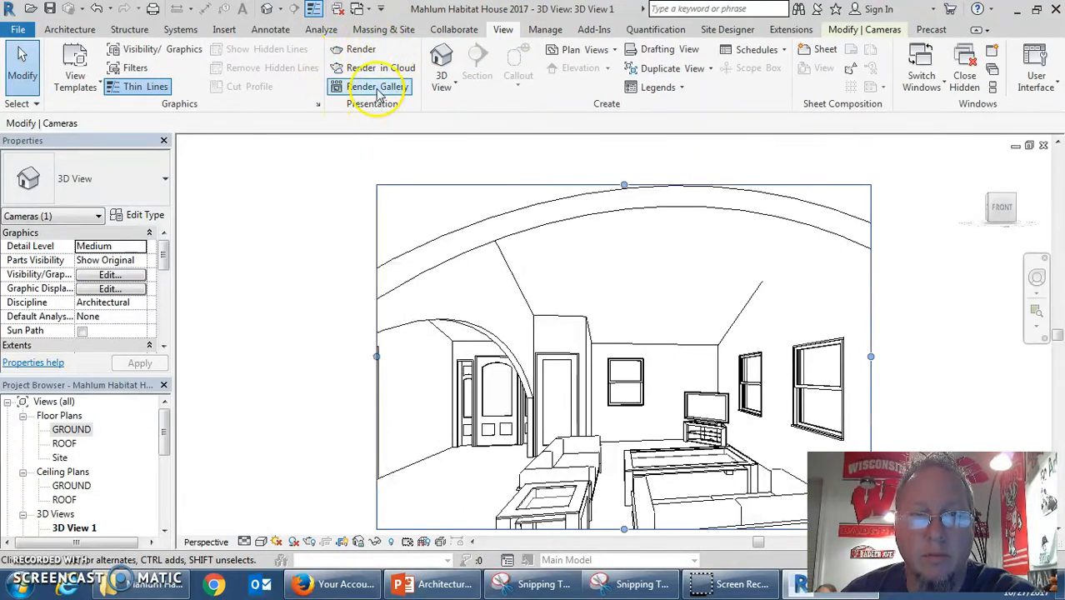
click(360, 50)
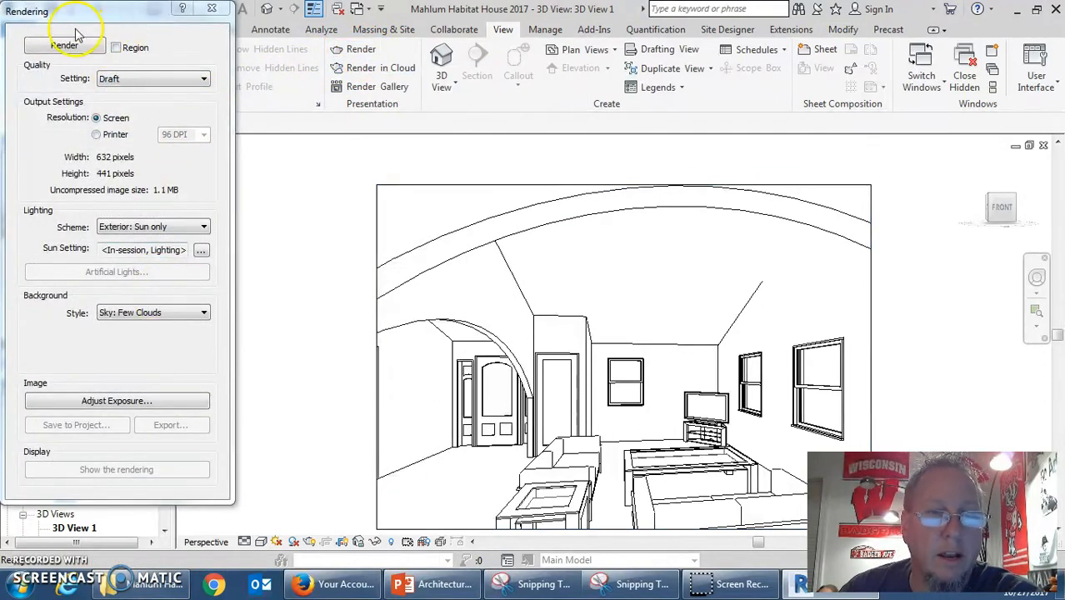
click(150, 79)
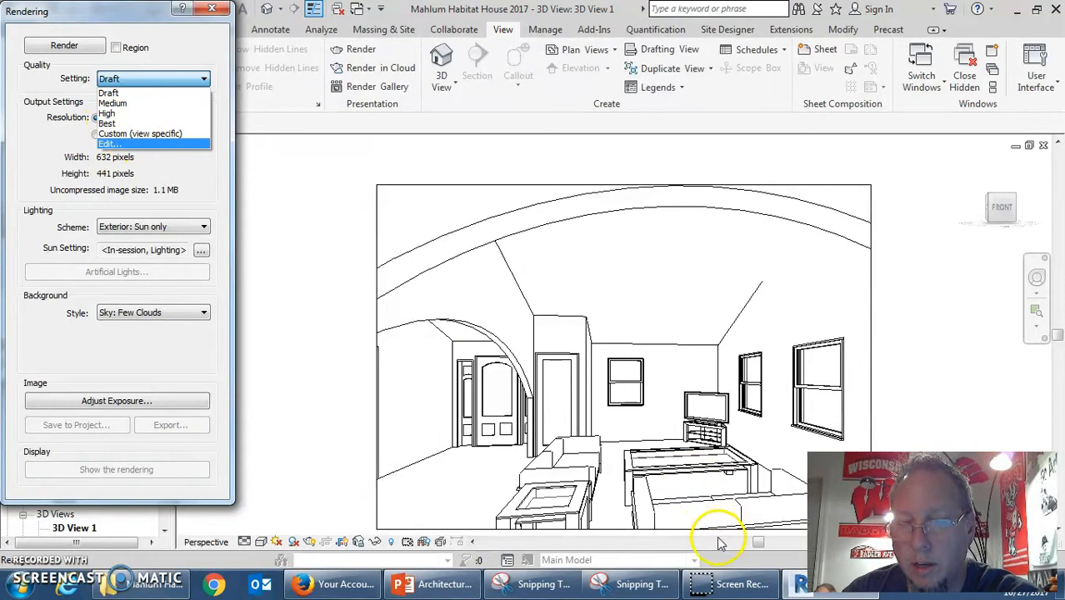
Switch to Snipping Tool to examine the captured interior rendering, keep the snip unsaved and minimise it
click(642, 584)
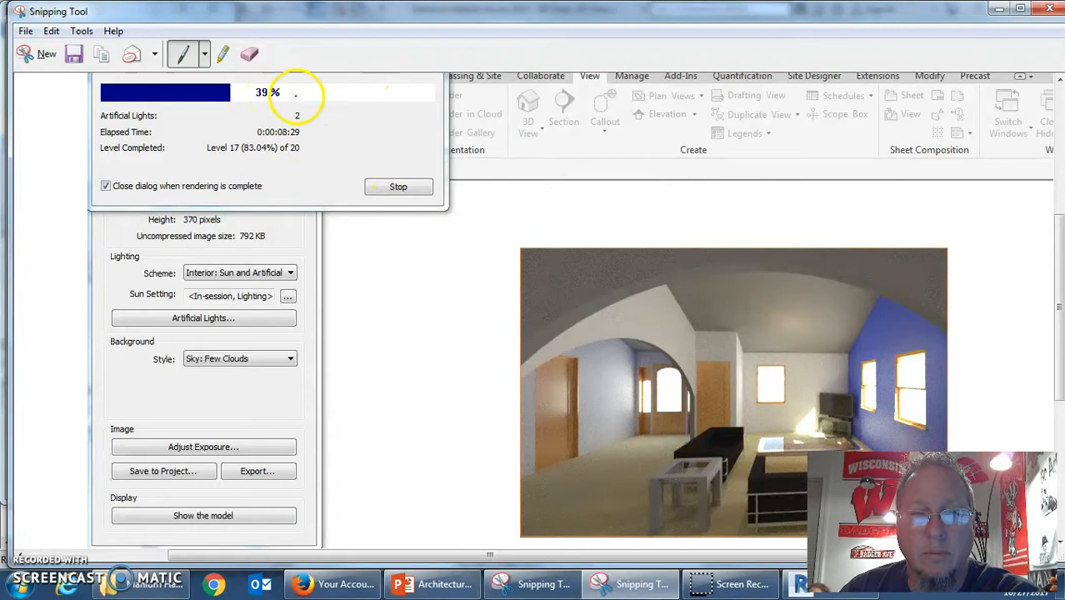
click(1052, 10)
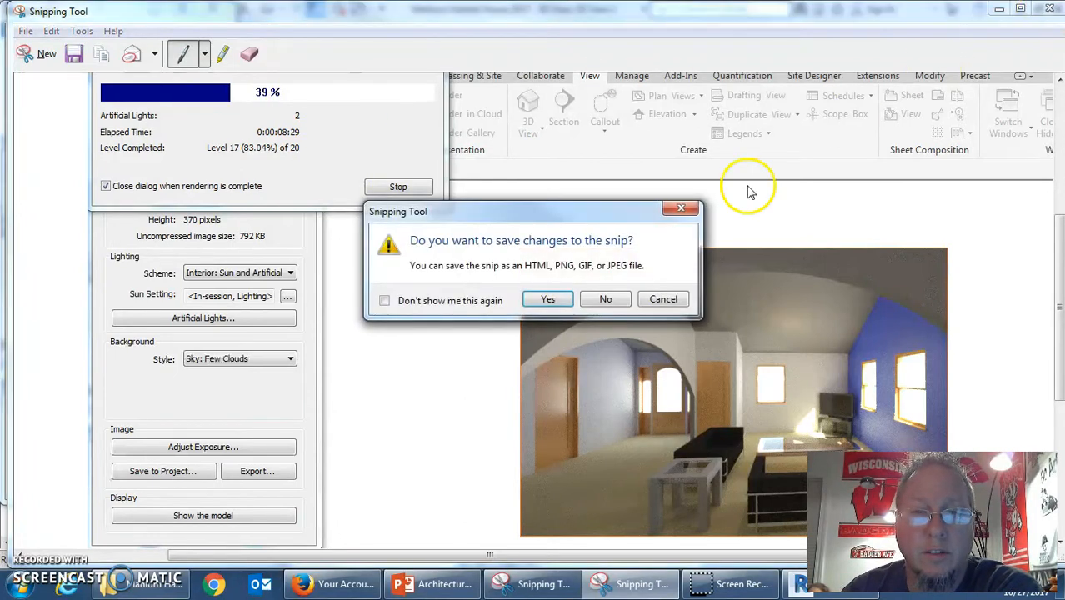
click(659, 301)
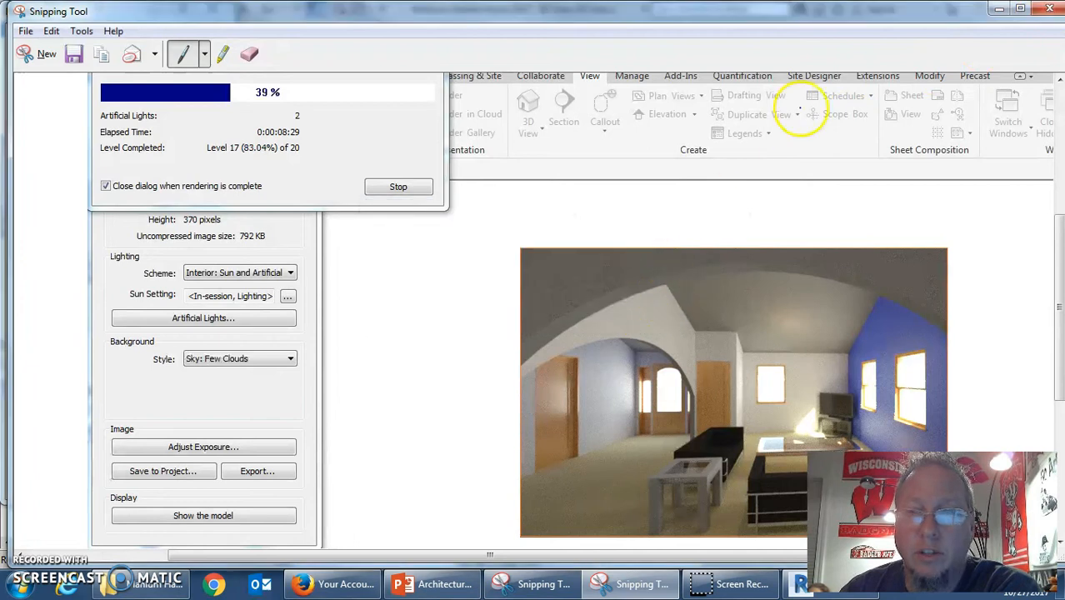
click(998, 11)
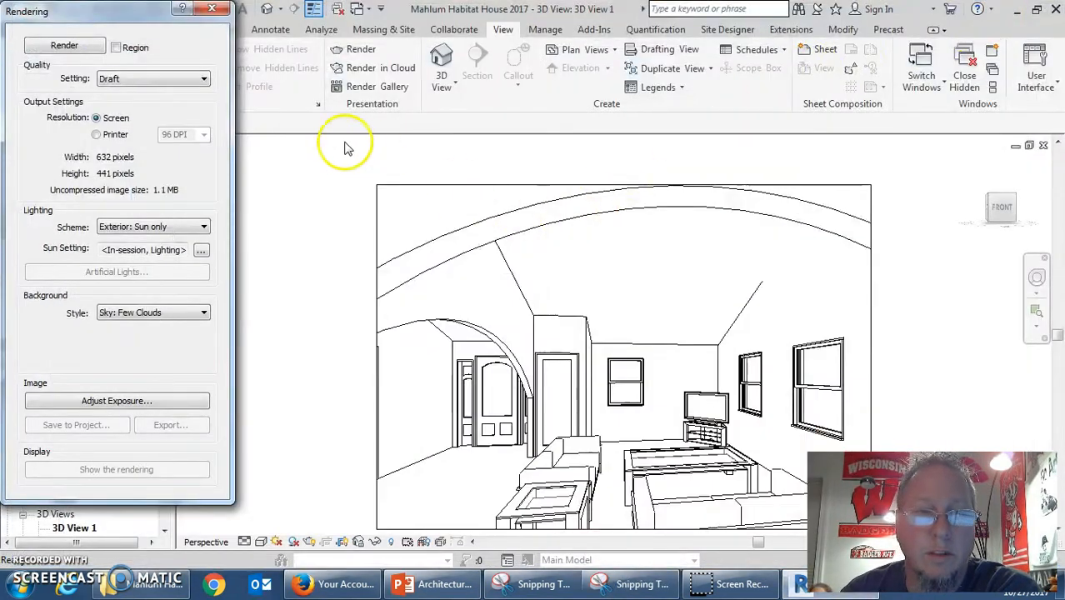
Render the view in Draft quality with Exterior: Sun only, and render it again with the Interior: Sun only lighting scheme
click(70, 45)
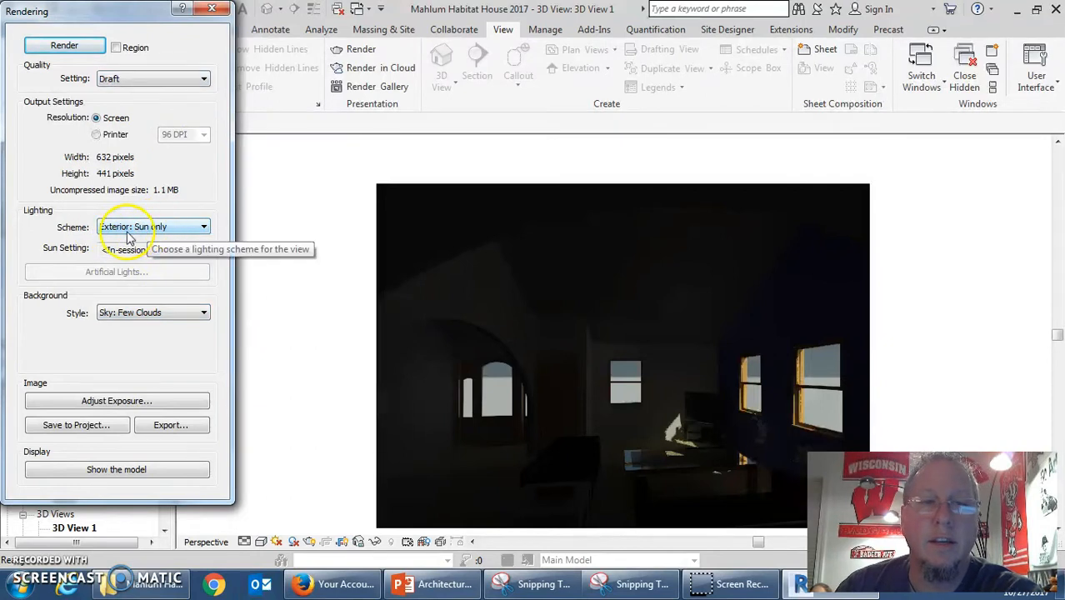
click(202, 227)
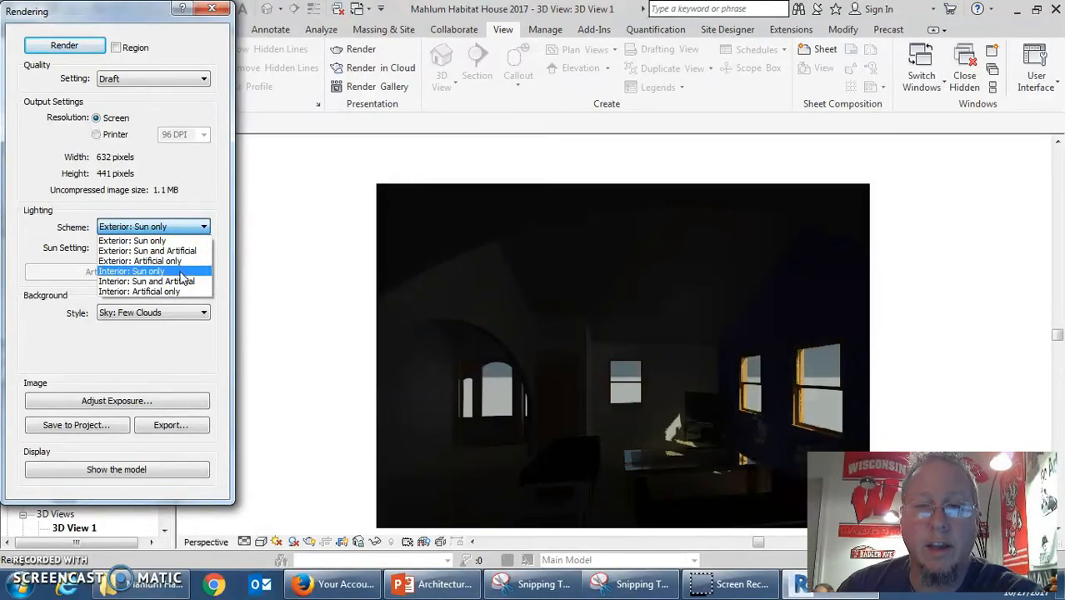
click(180, 272)
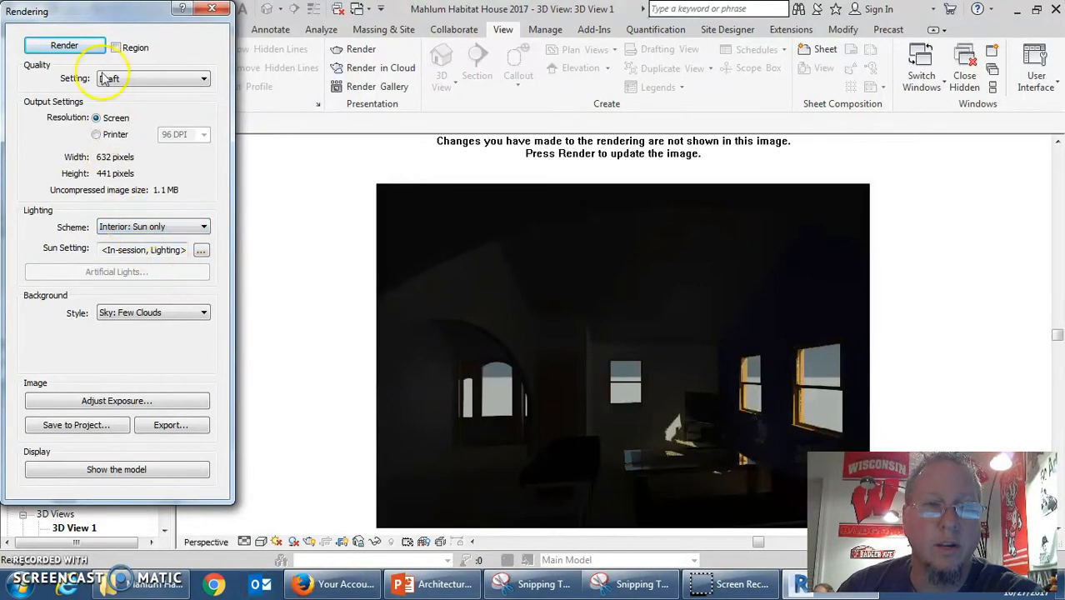
click(59, 47)
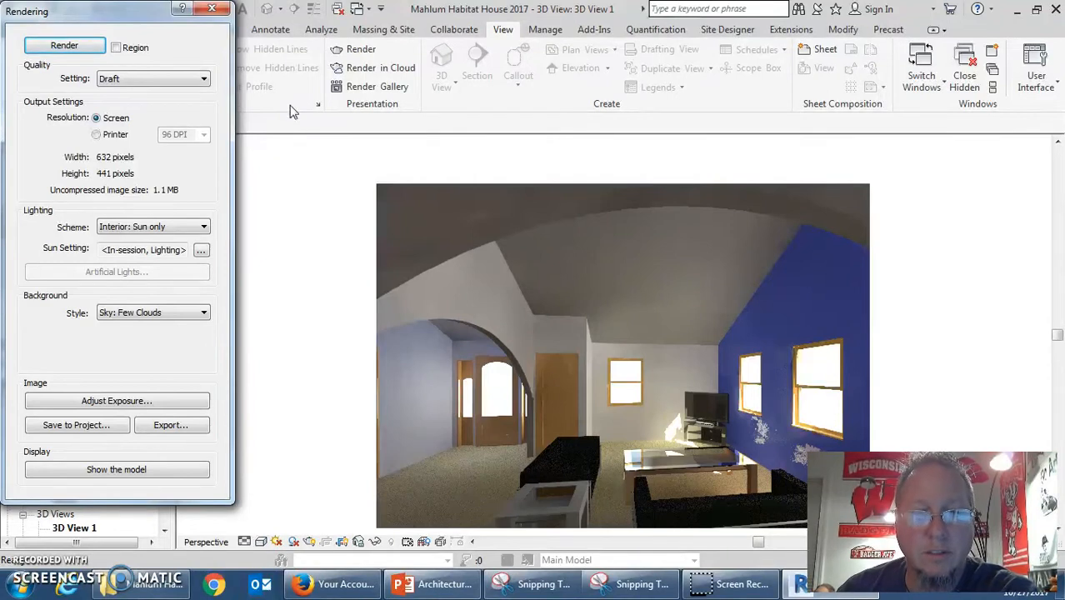
Render the view with the Interior: Sun and Artificial lighting scheme and close the rendering settings
click(203, 227)
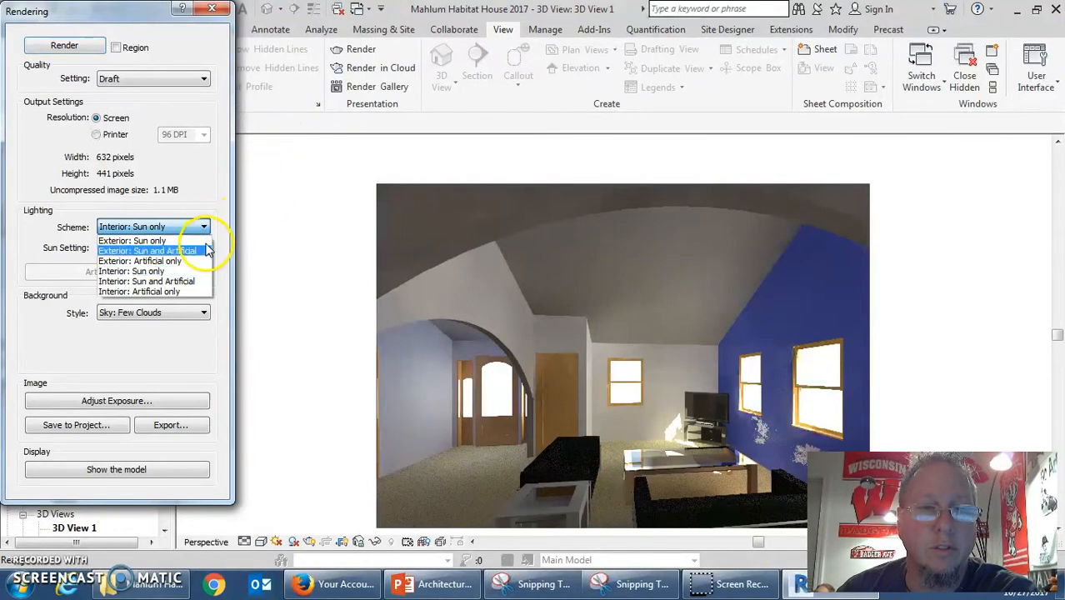
click(205, 280)
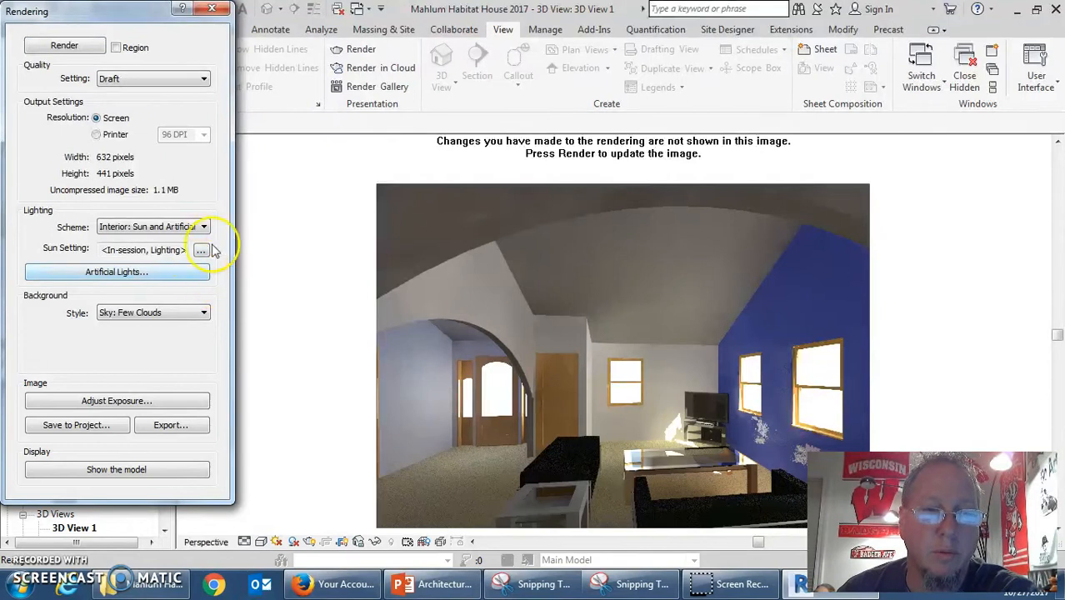
click(83, 45)
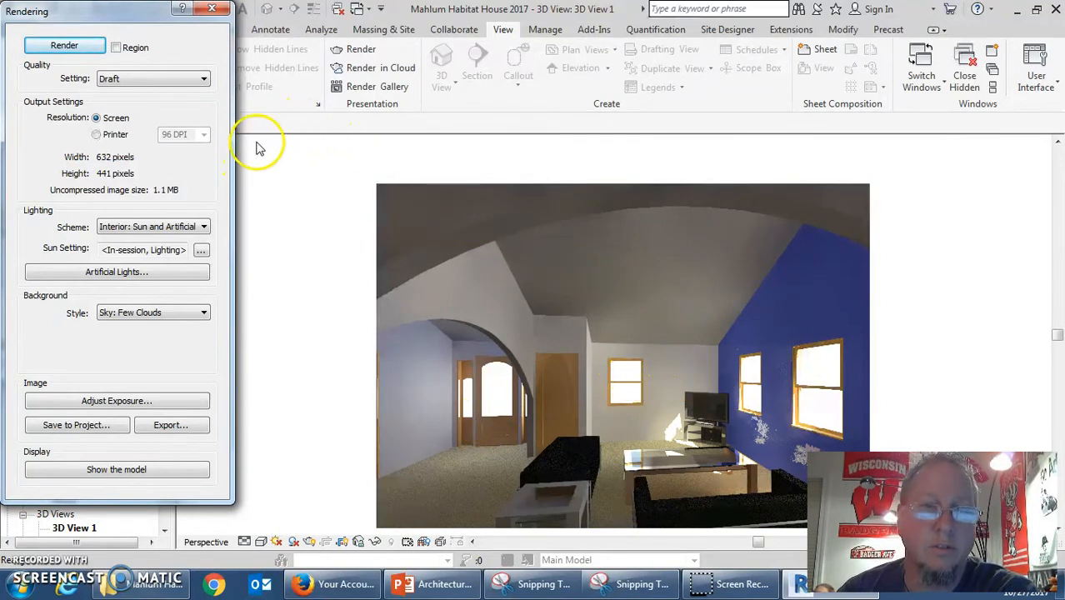
click(220, 11)
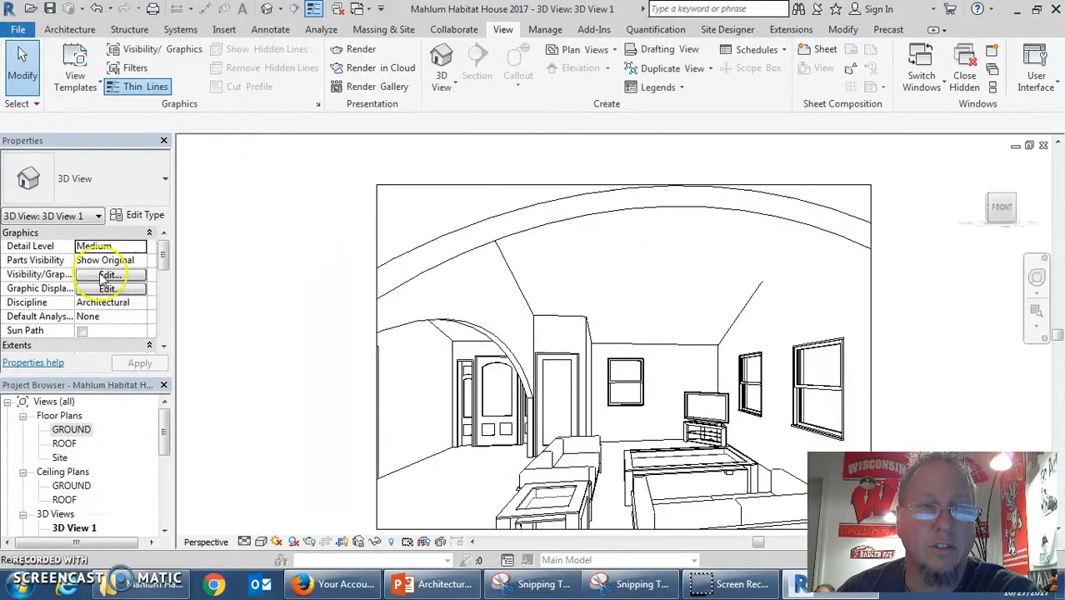
Load the Studio Light component family from the Lighting > Architectural > Internal folder of the US Imperial library
click(70, 30)
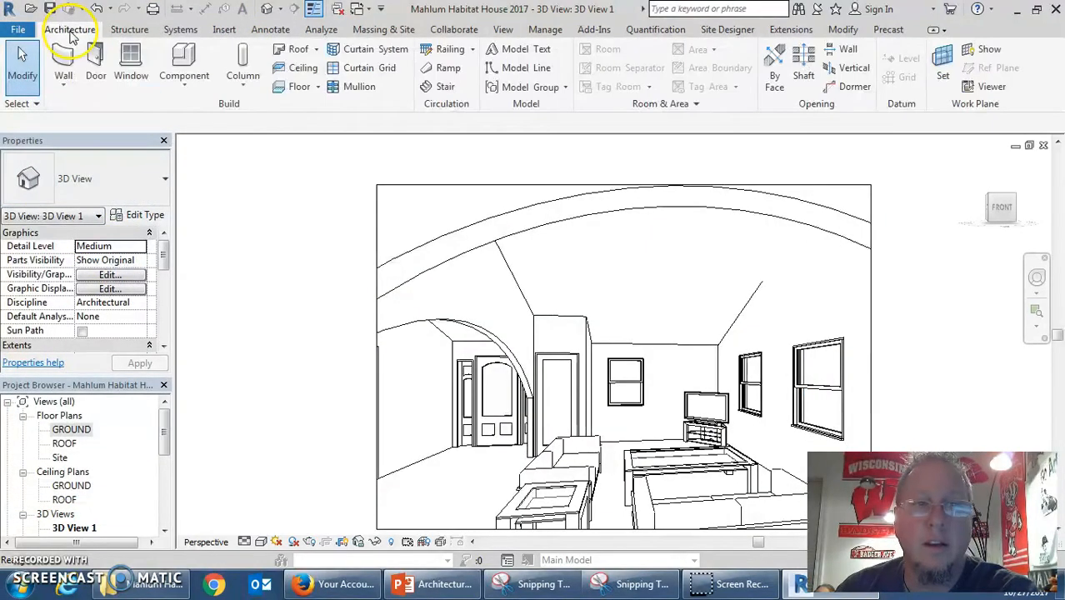
click(178, 62)
click(631, 62)
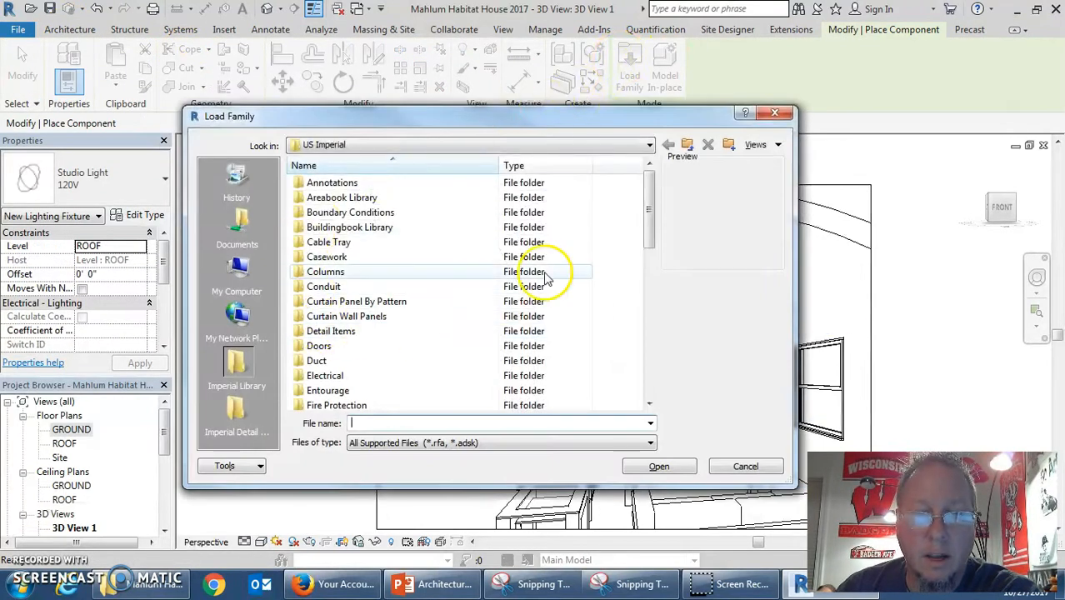
drag(648, 224, 647, 284)
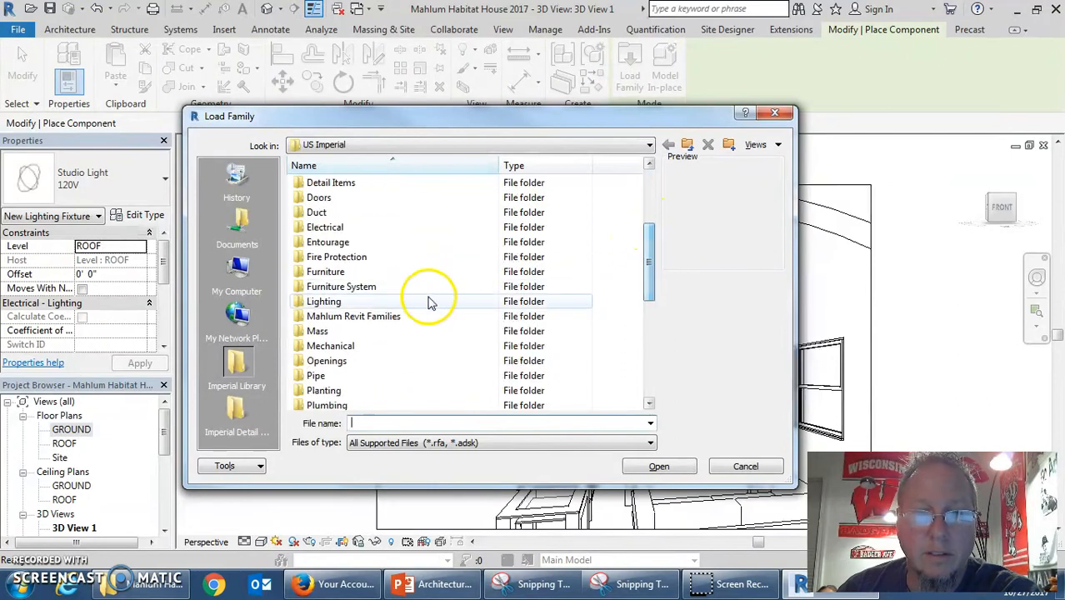
double_click(332, 303)
double_click(332, 182)
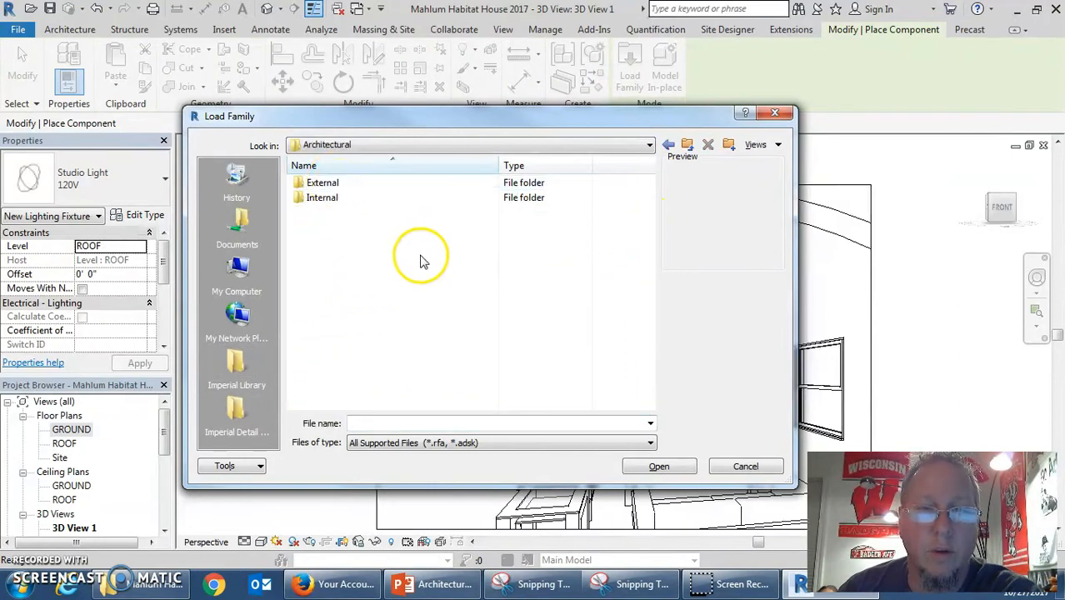
double_click(321, 200)
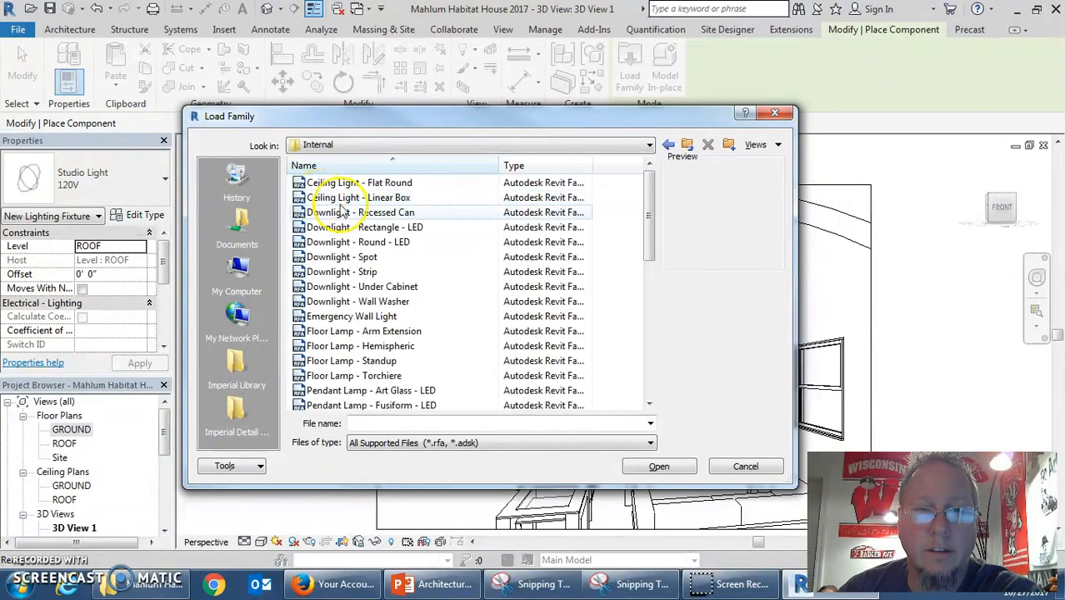
drag(652, 237, 646, 349)
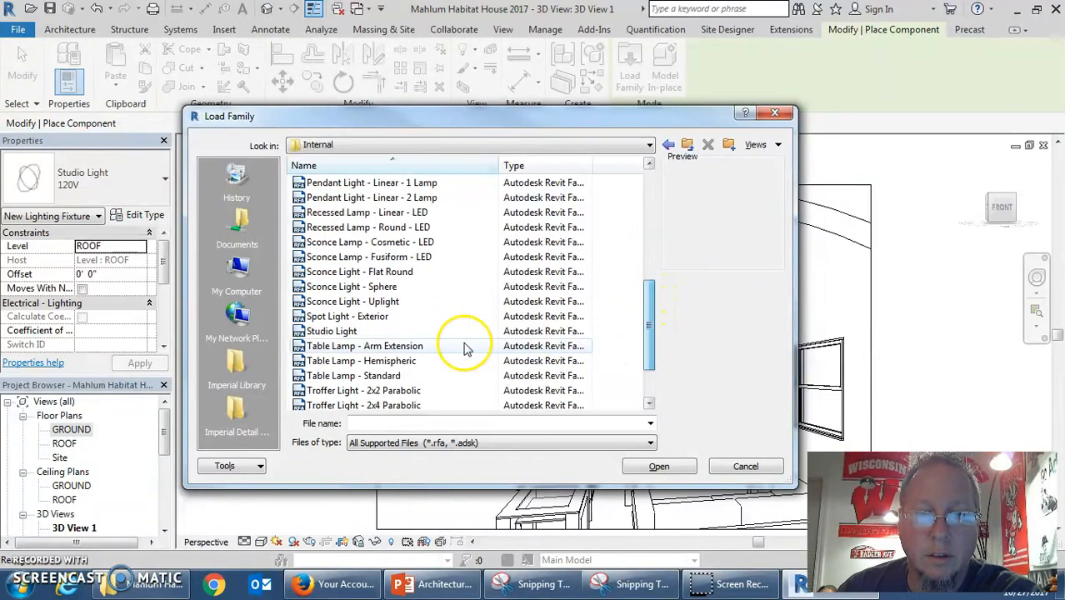
click(337, 332)
double_click(338, 331)
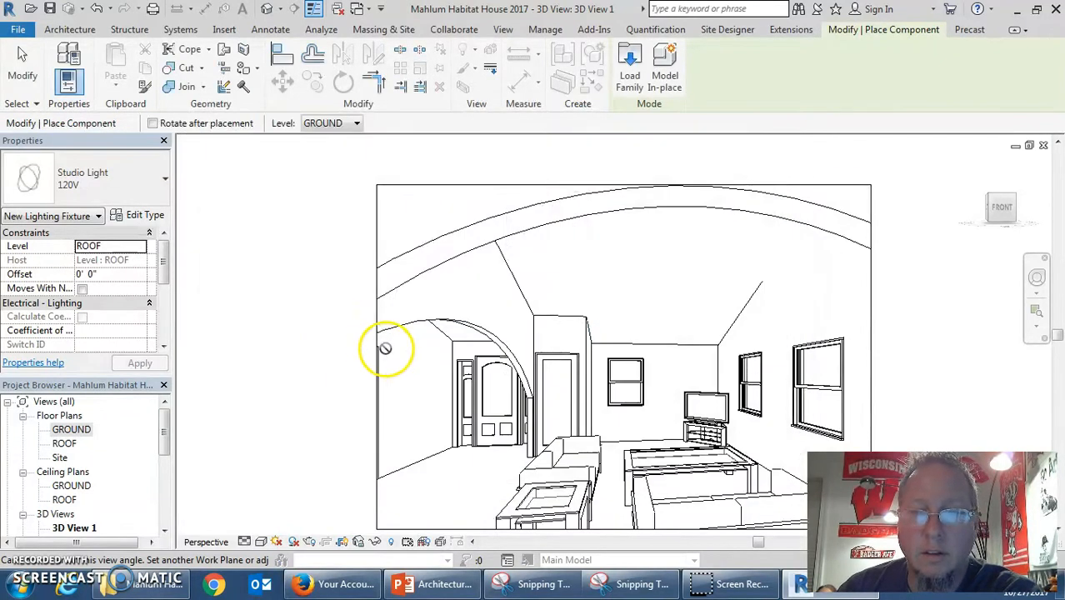
In the GROUND floor plan, place two 120V Studio Light fixtures in the living room with their level set to ROOF
double_click(71, 429)
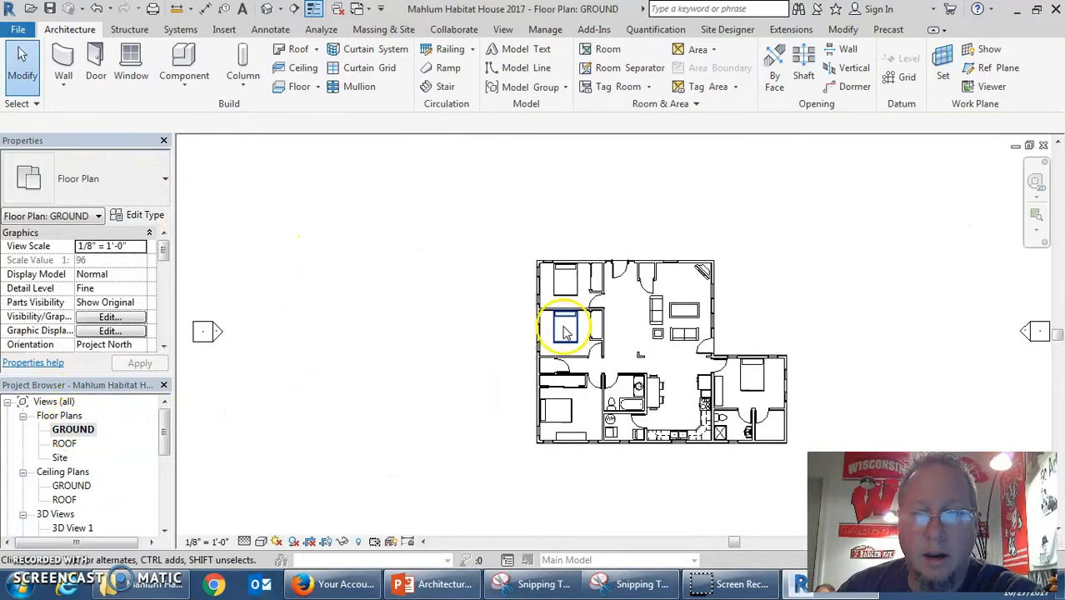
click(169, 74)
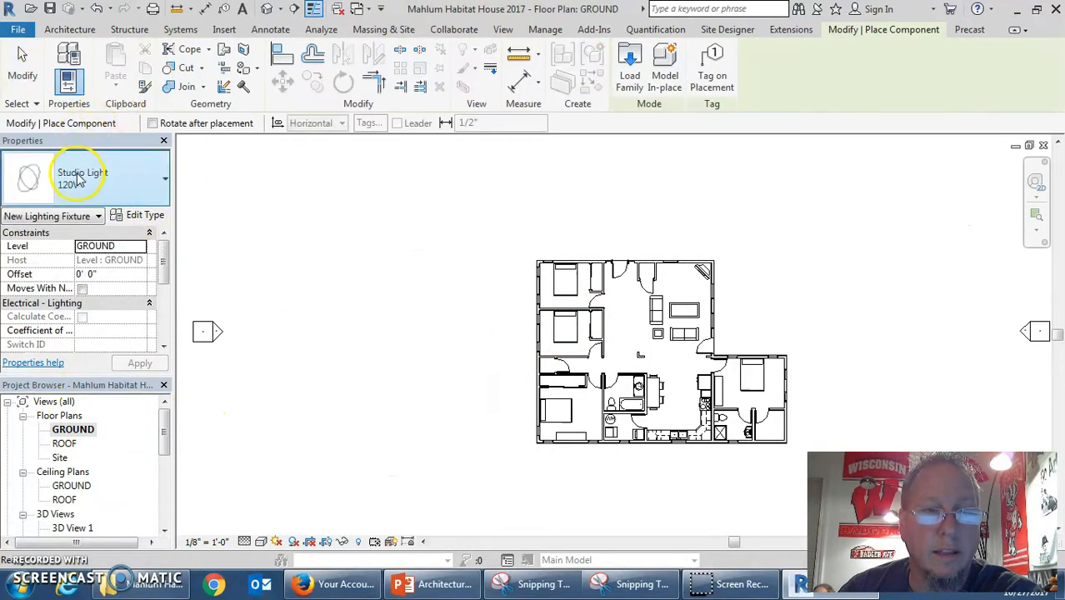
click(70, 29)
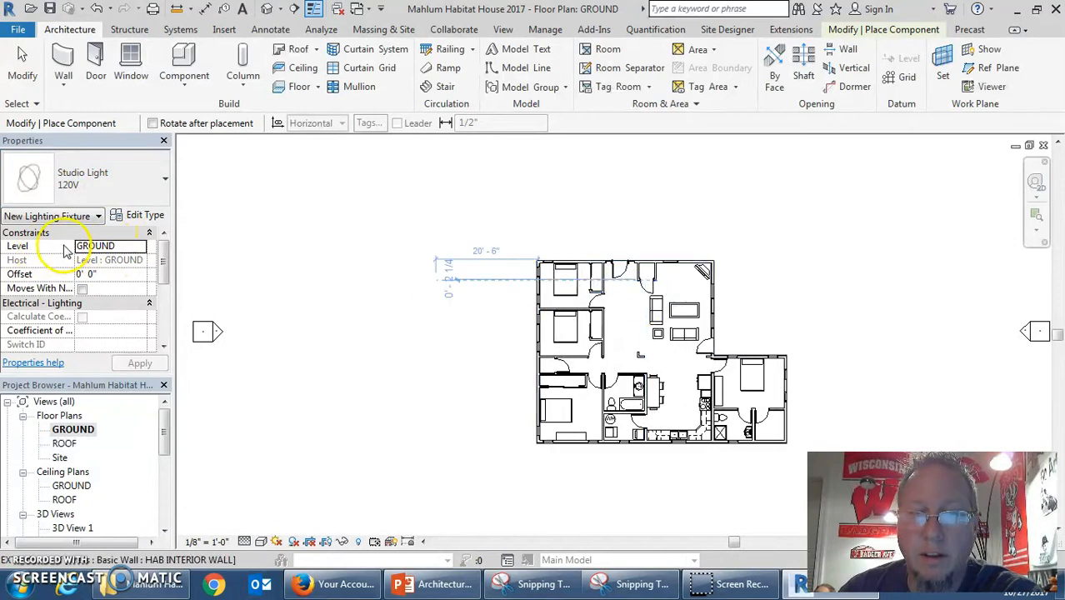
click(135, 247)
click(139, 248)
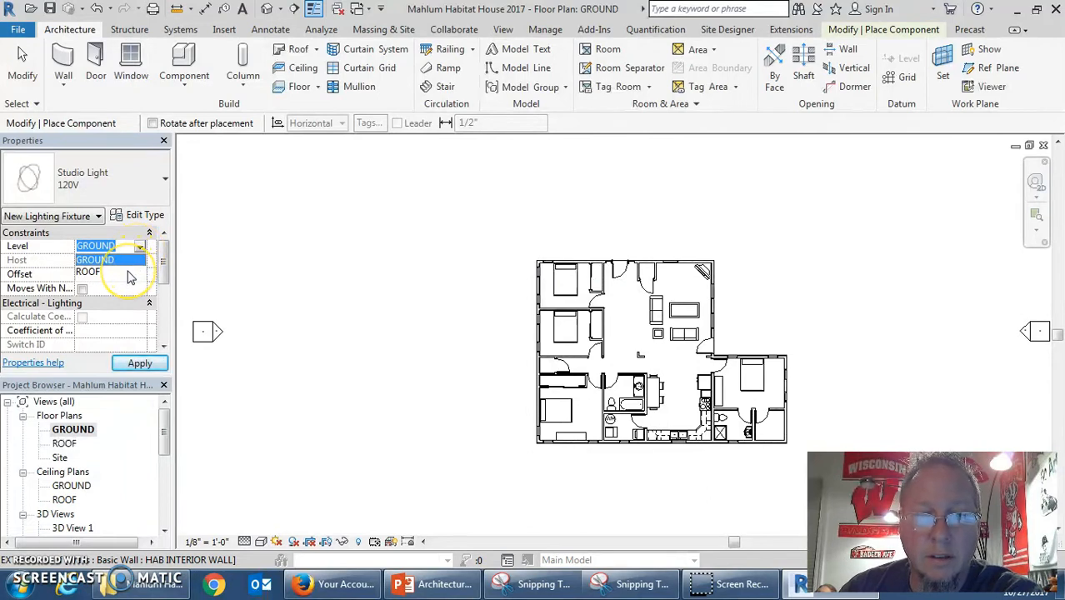
click(125, 272)
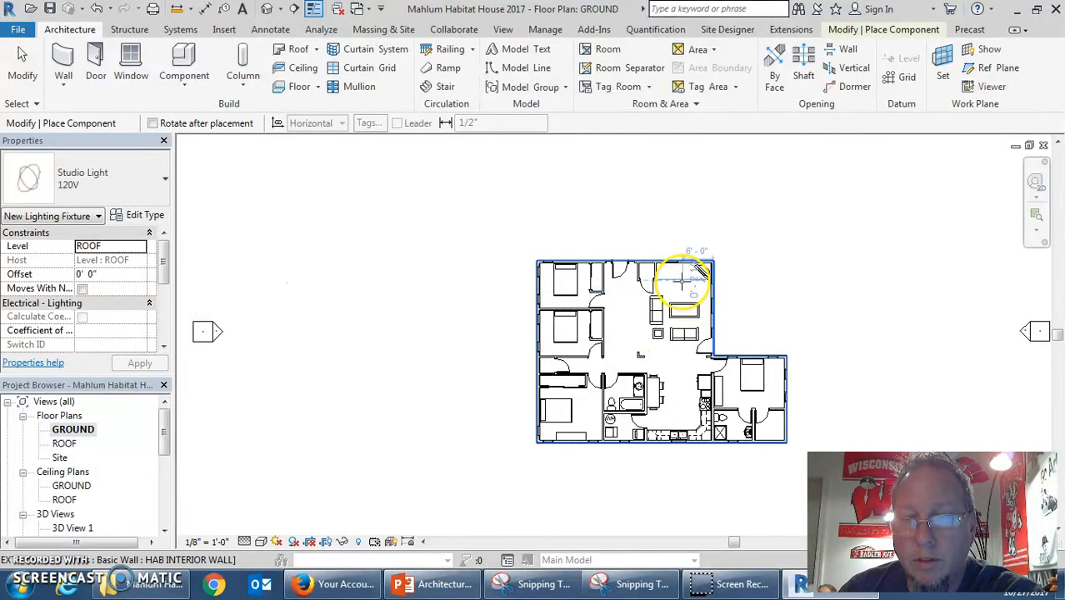
click(682, 286)
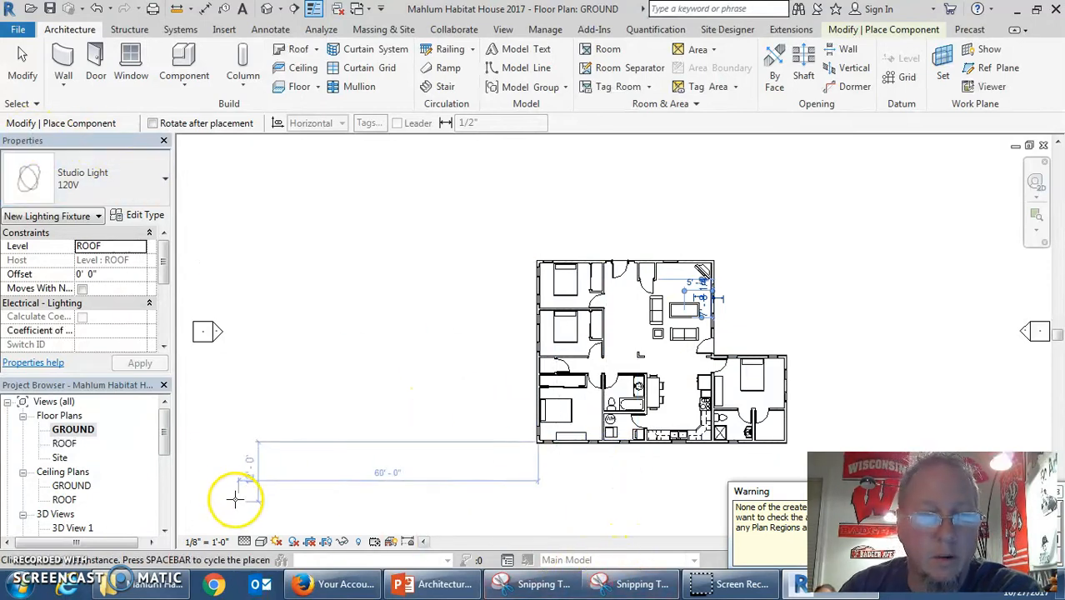
Rename the camera view 3D View 1 to "living room" and open it
drag(165, 450, 165, 473)
click(73, 458)
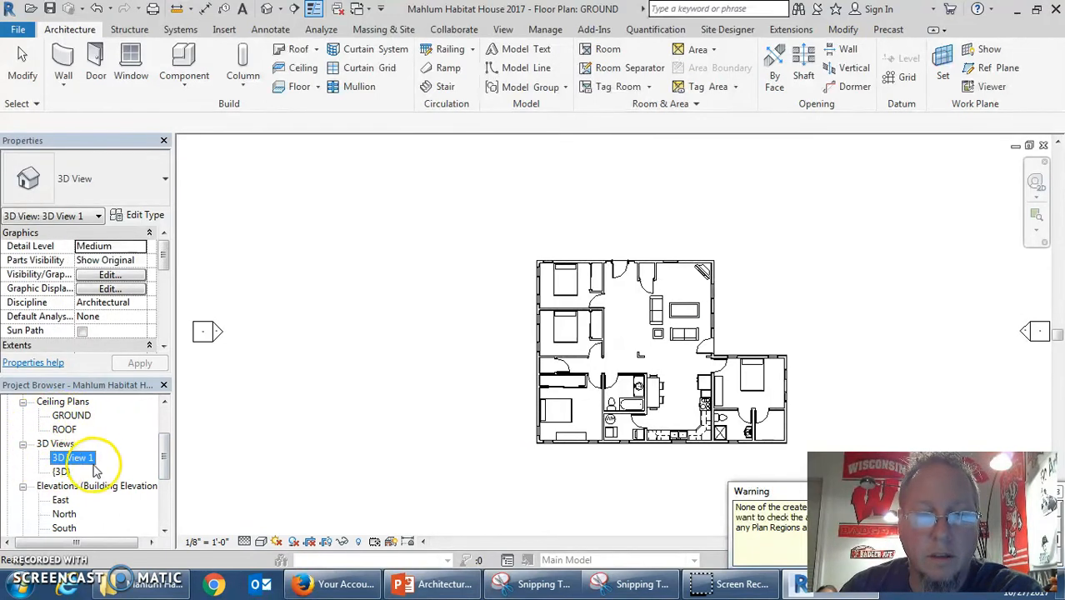
double_click(62, 472)
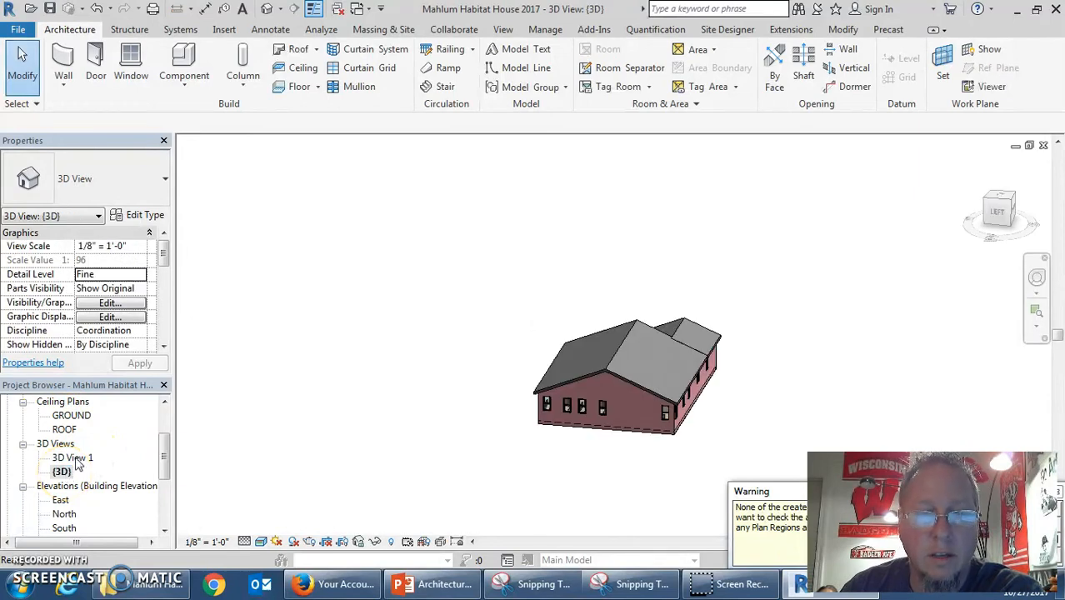
right_click(73, 460)
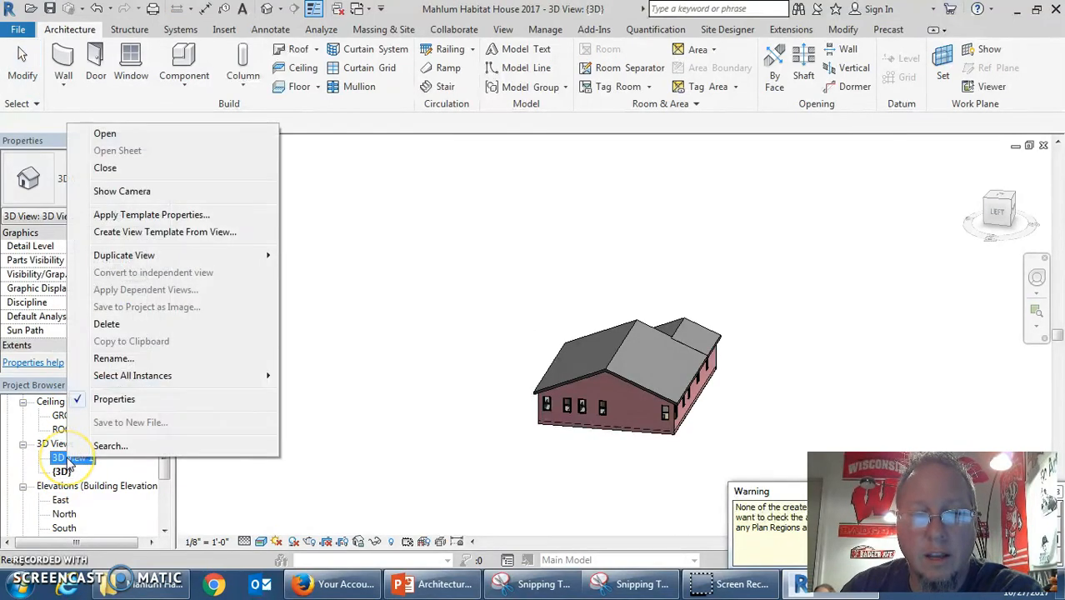
click(116, 358)
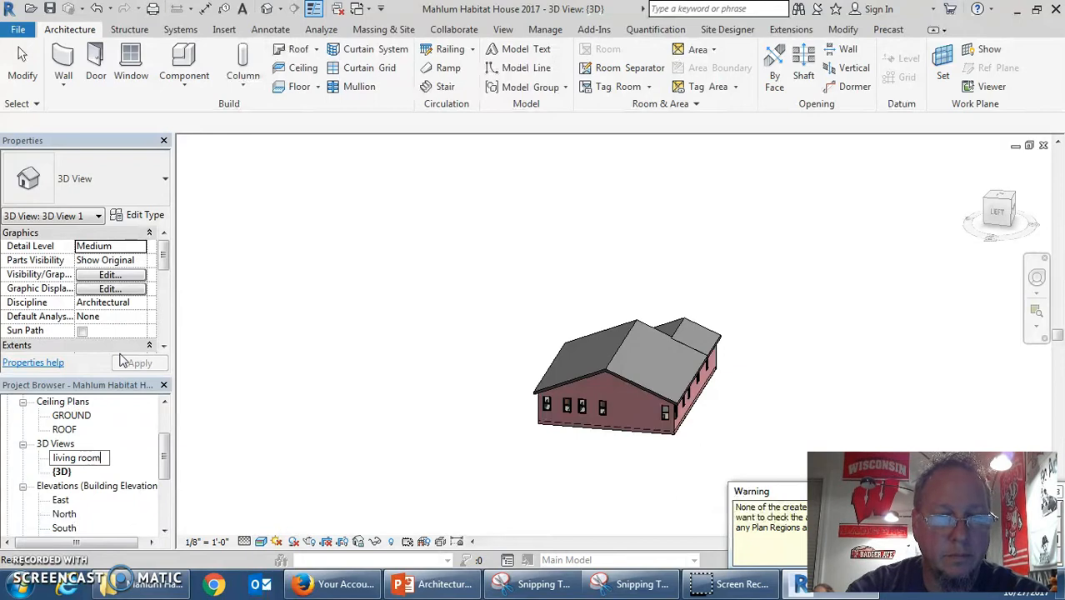
key(Return)
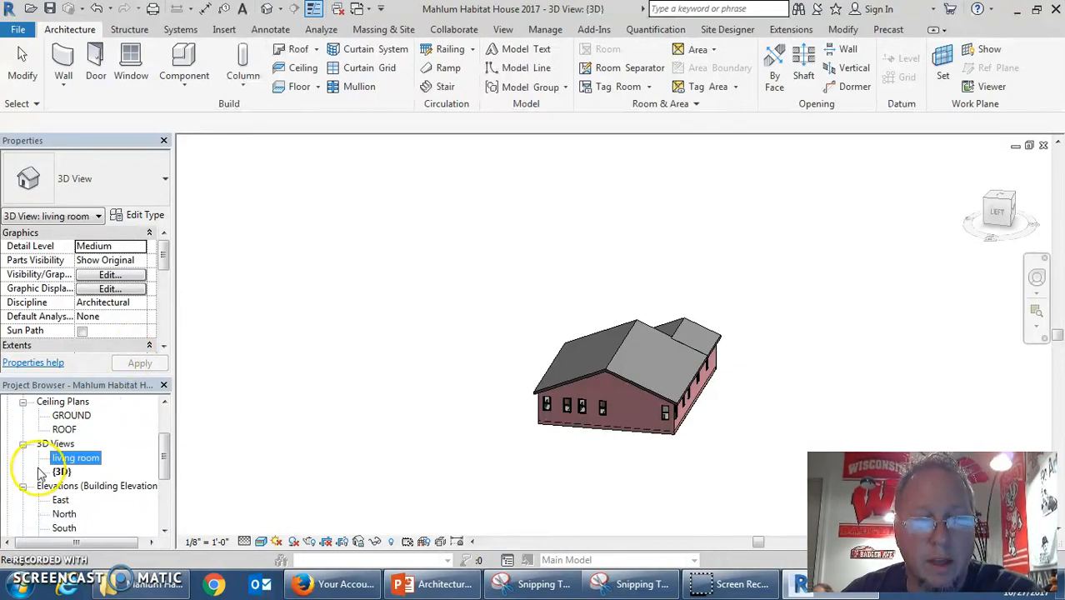
double_click(70, 459)
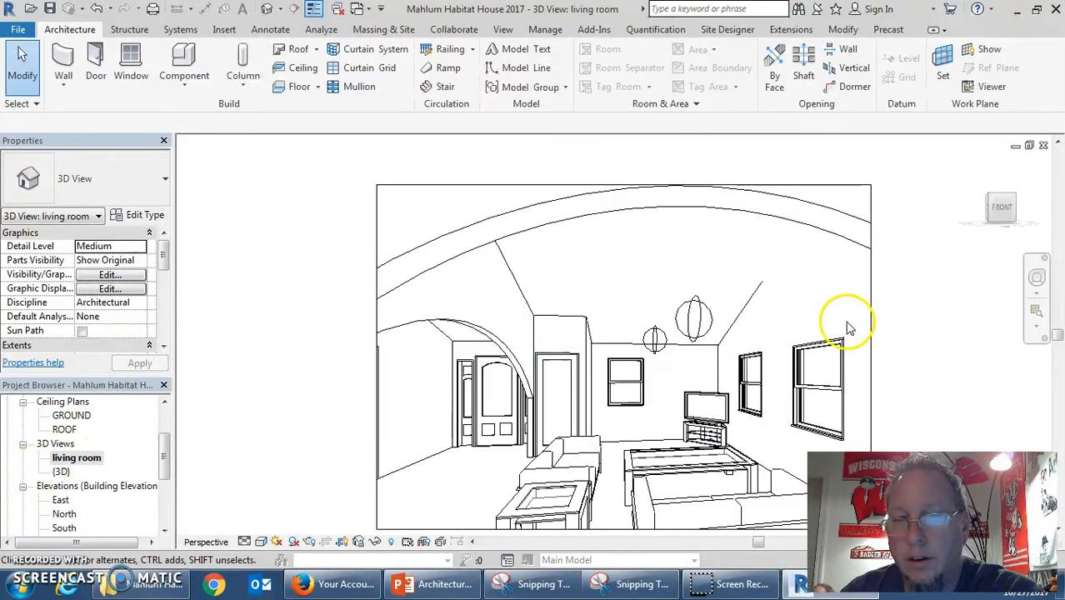
Move the nearer studio light sideways, away from the window wall, so it sits close to the other light
click(691, 331)
drag(691, 332, 655, 333)
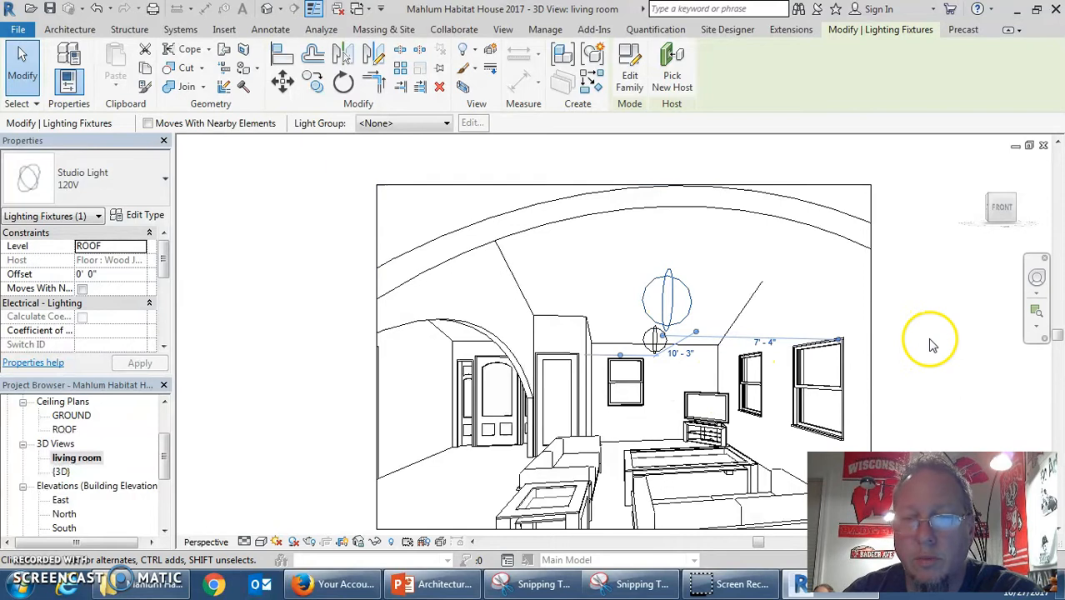
click(80, 32)
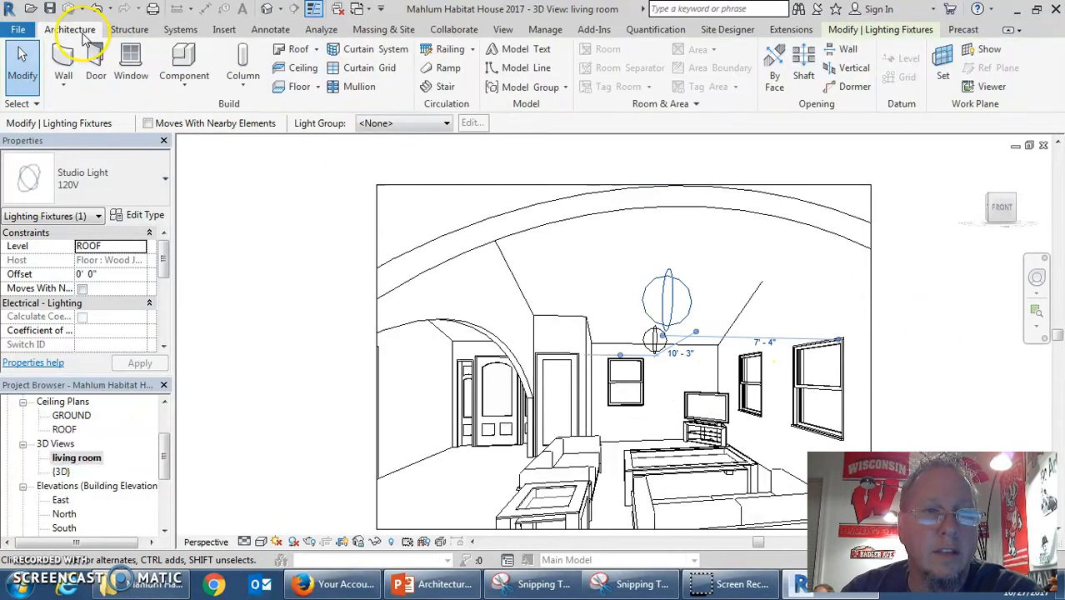
Render the living room view in Draft quality with Interior: Sun and Artificial lighting, and render it again in Medium quality
click(503, 30)
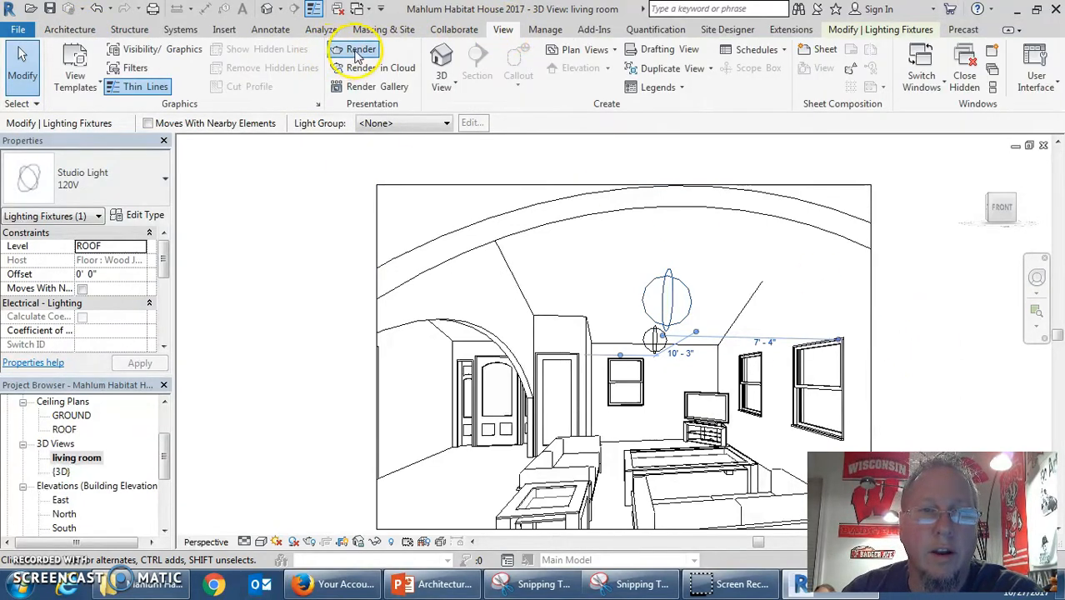
click(356, 55)
click(84, 44)
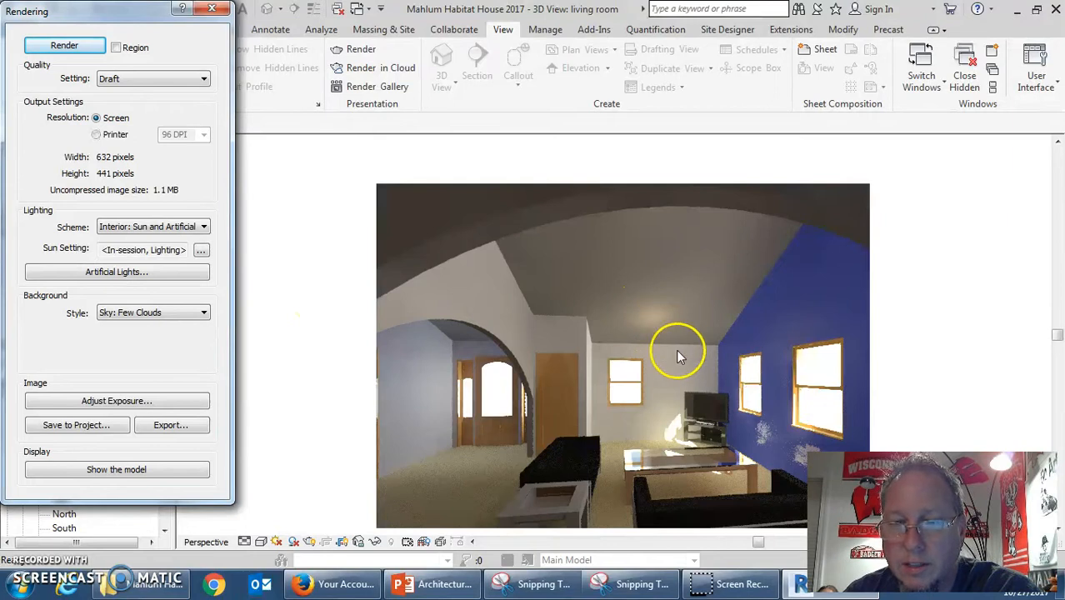
click(141, 80)
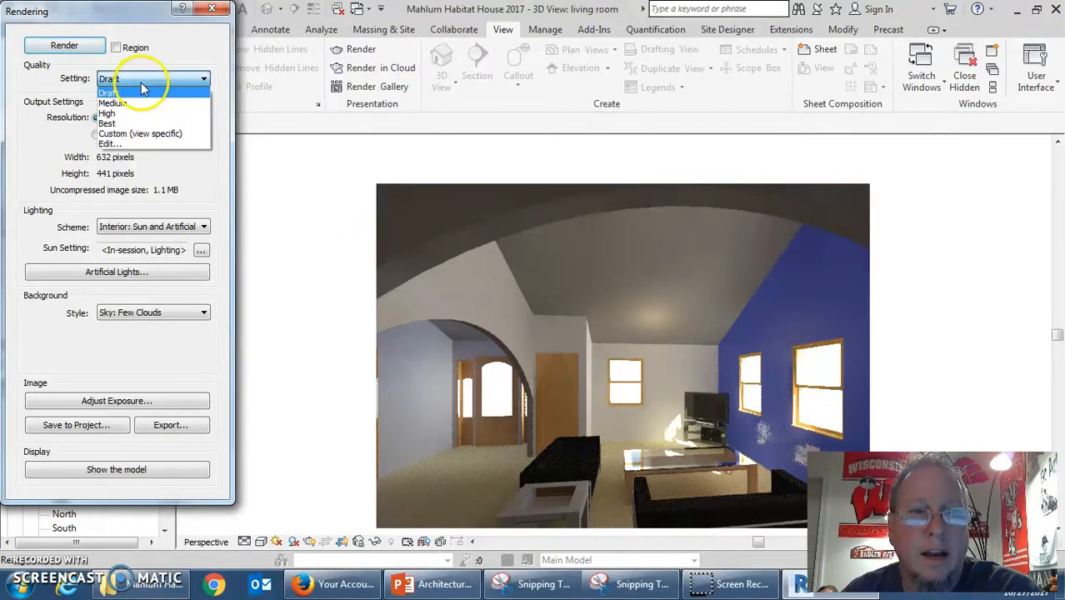
click(142, 100)
click(83, 46)
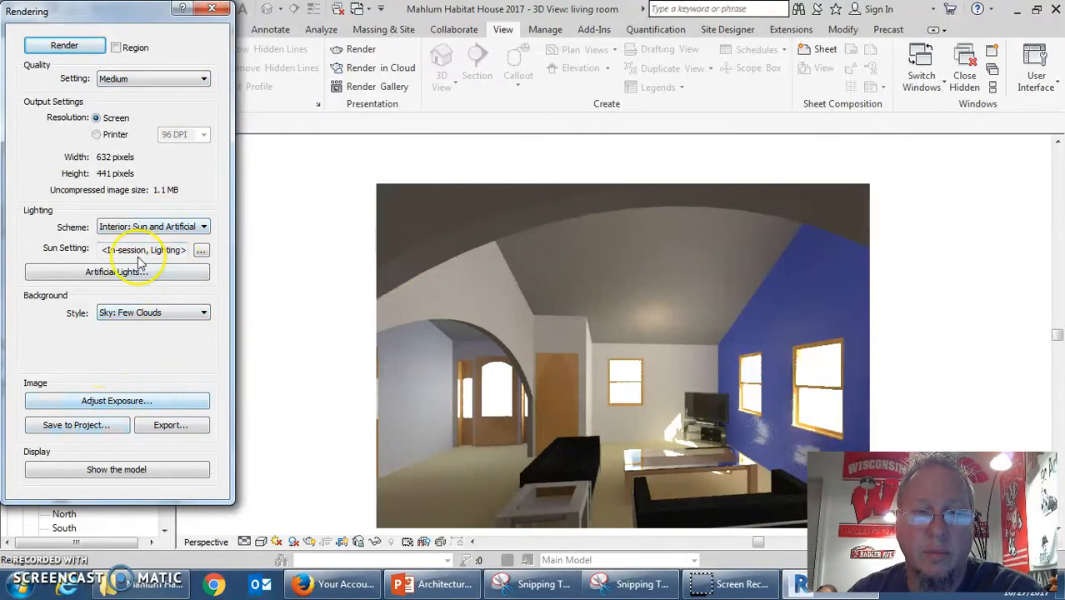
Render the view in High quality, keeping the Interior: Sun and Artificial lighting scheme
click(201, 230)
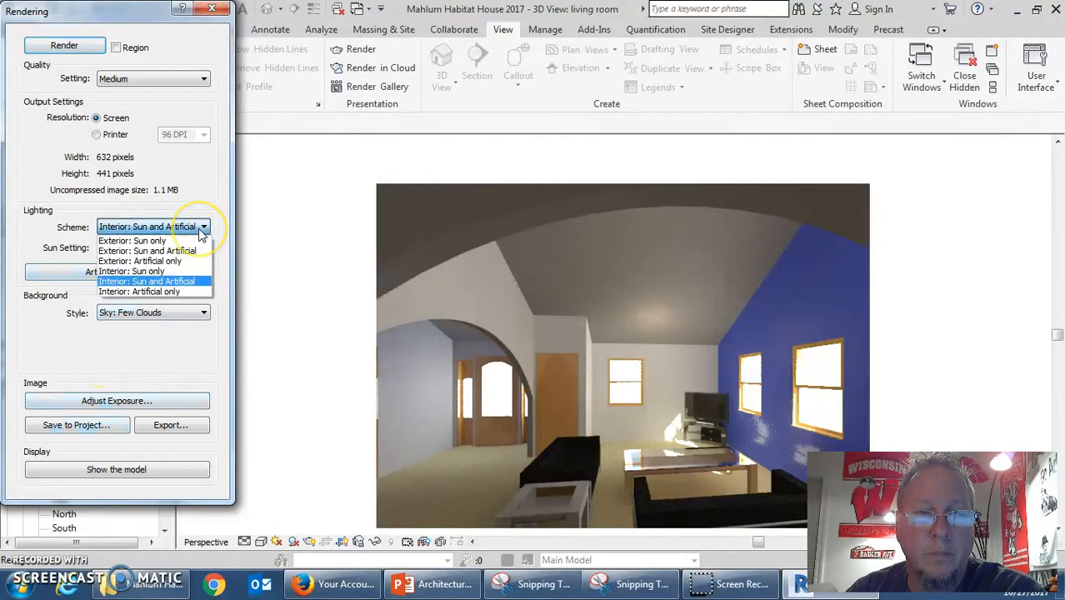
click(188, 281)
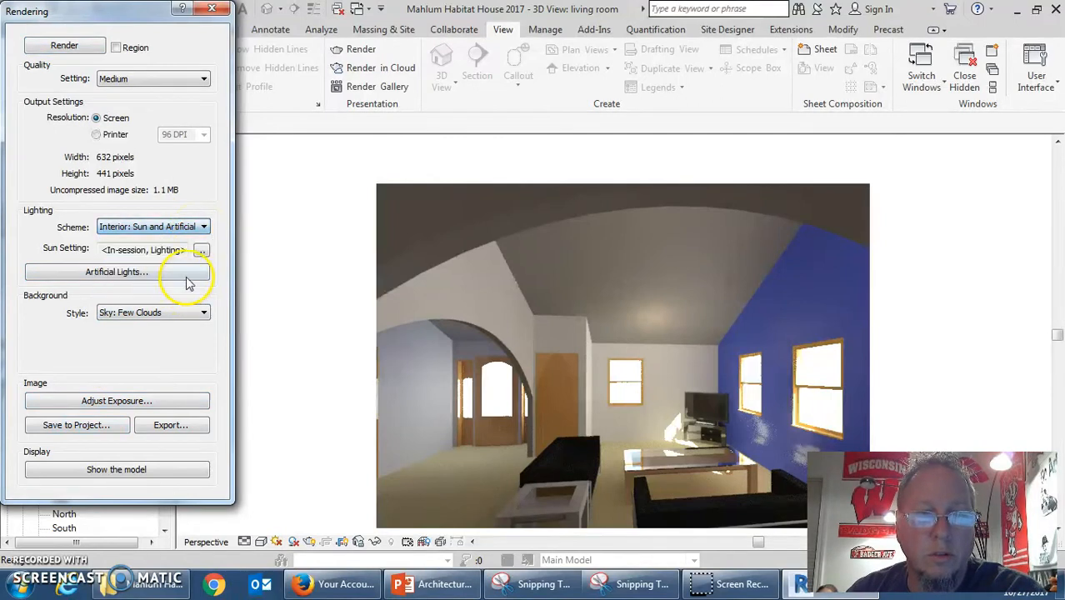
click(203, 79)
click(185, 109)
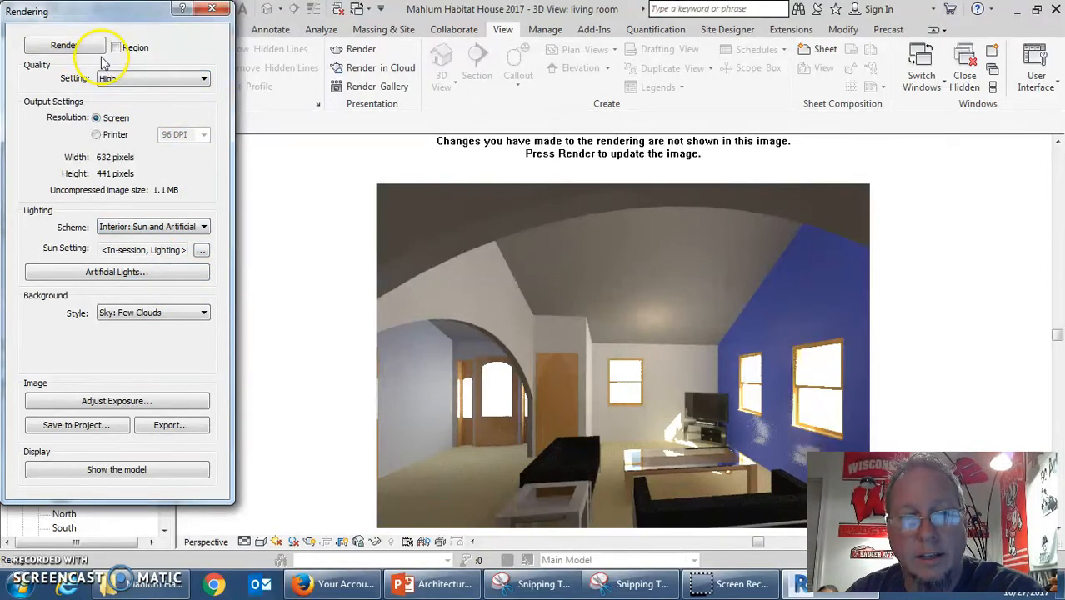
click(79, 44)
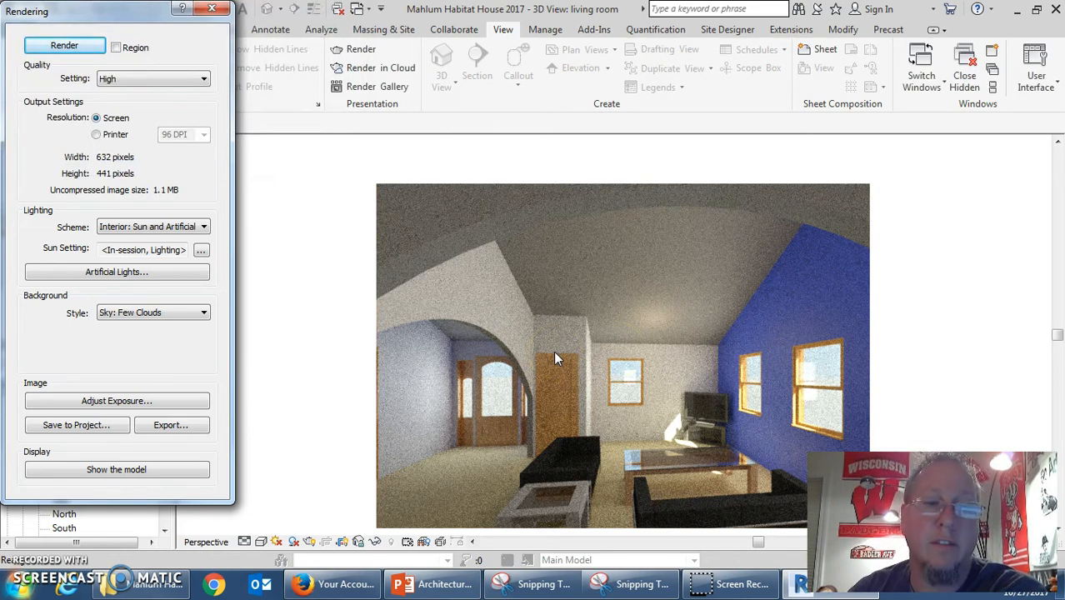
Save the rendered image to the project as living room_1 and close the rendering settings
click(65, 427)
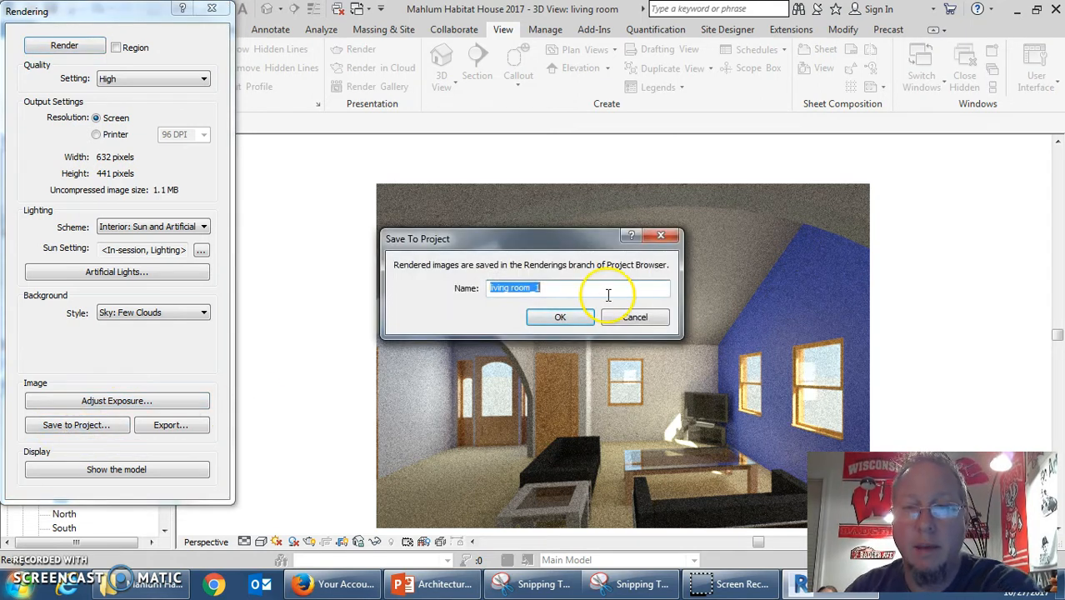
click(554, 316)
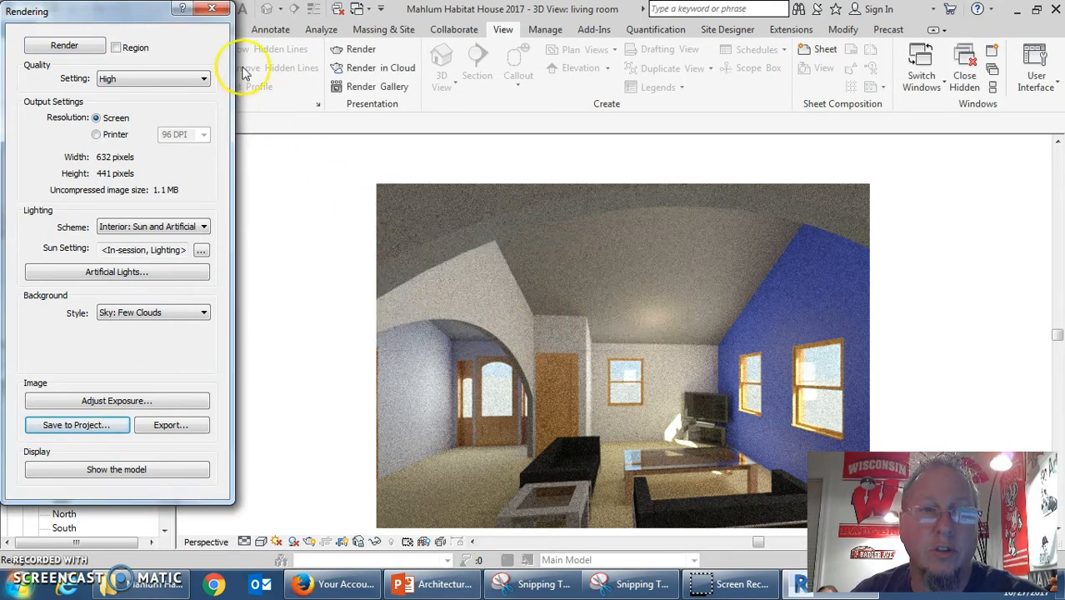
click(214, 14)
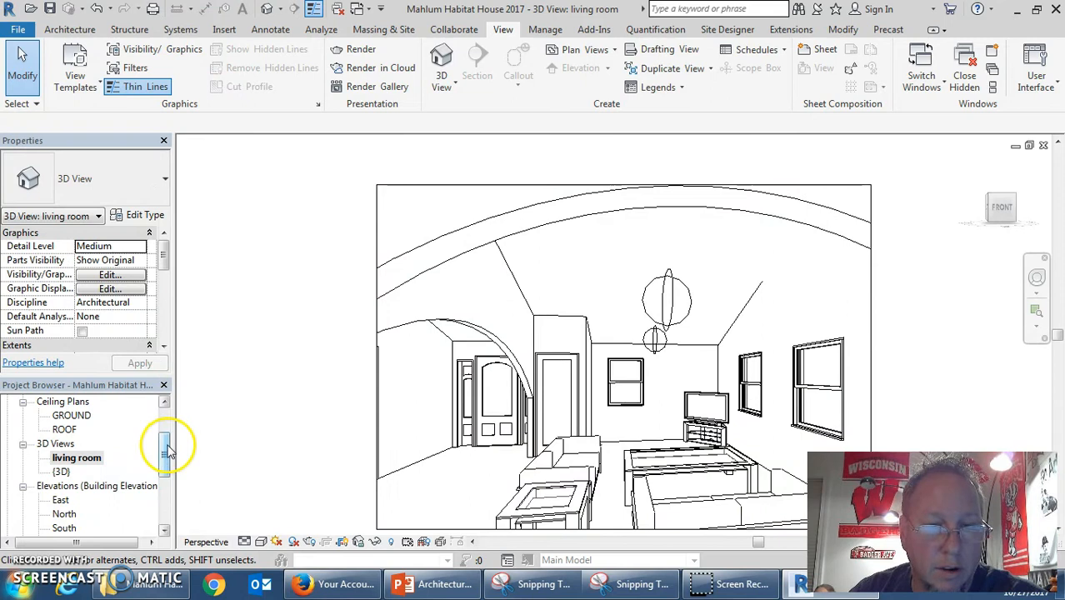
Open the saved LIVING ROOM and living room_1 renderings alternately to compare their quality
drag(167, 450, 165, 498)
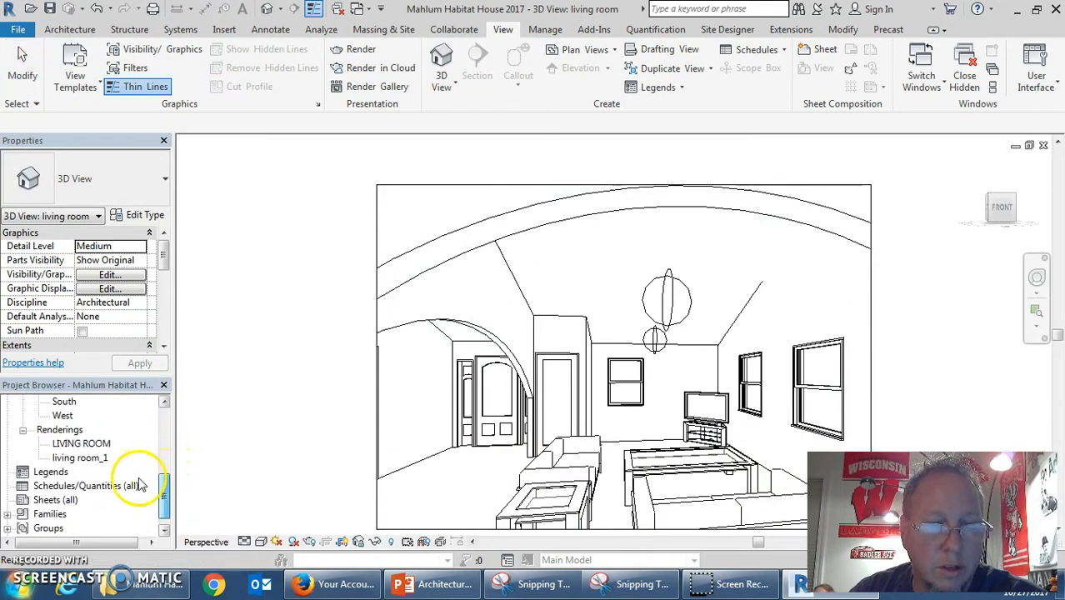
click(88, 445)
double_click(88, 445)
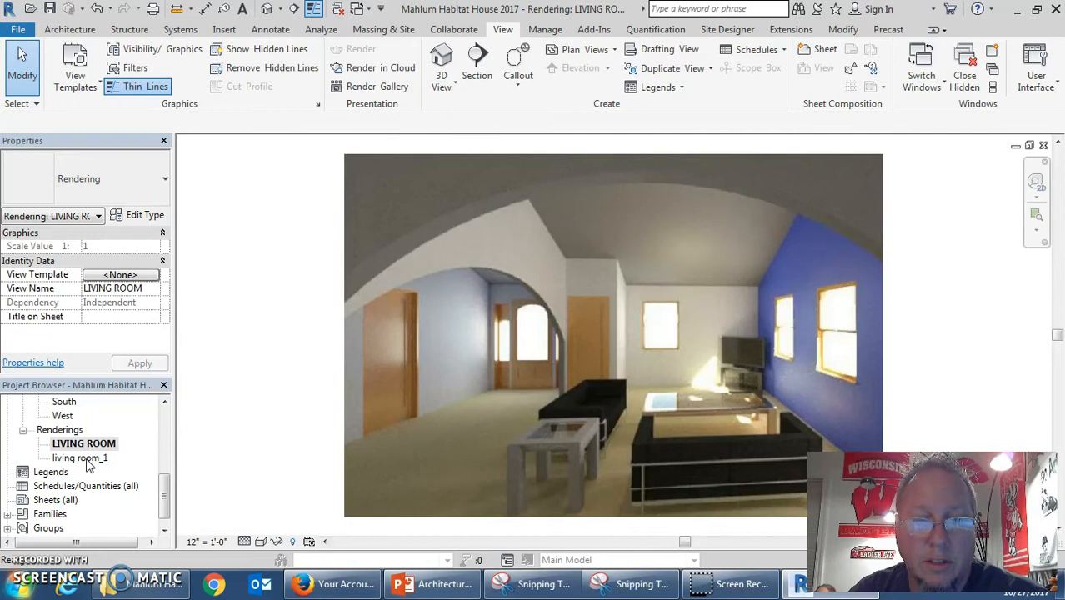
click(90, 461)
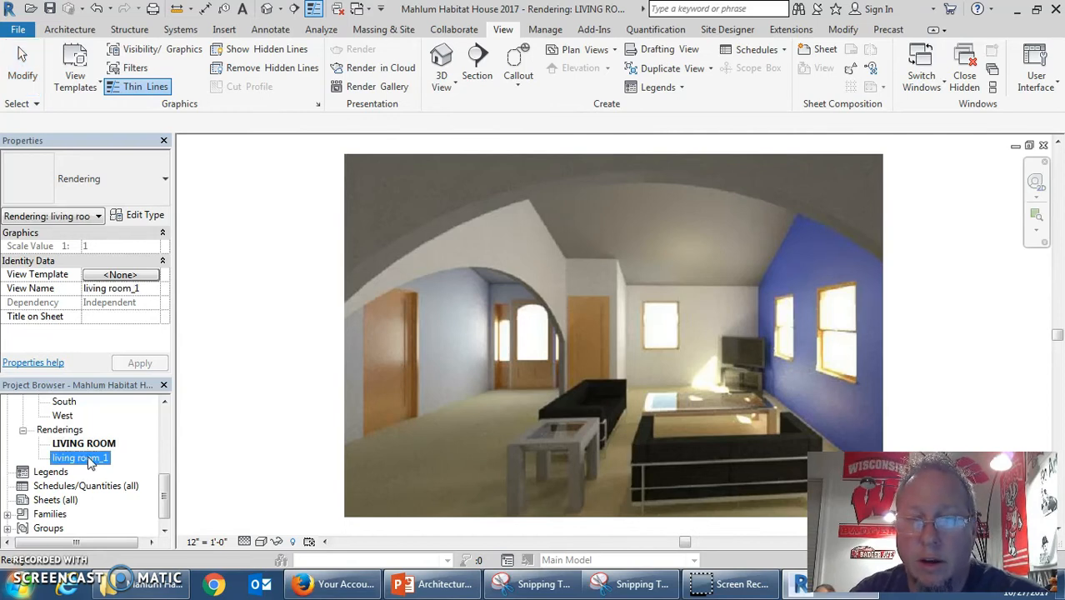
double_click(90, 460)
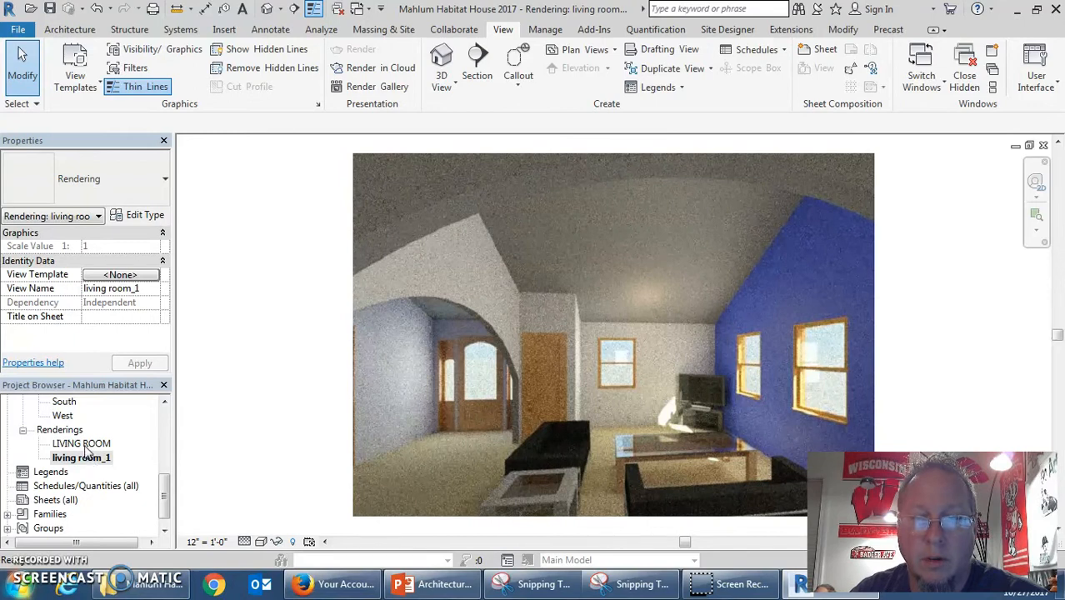
double_click(83, 444)
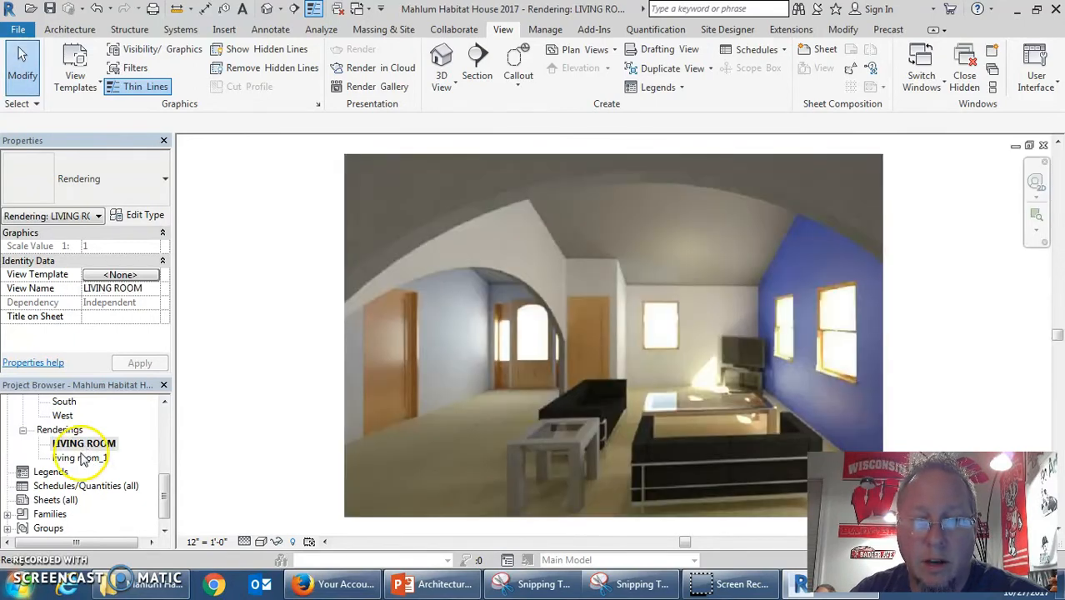
click(81, 460)
double_click(81, 458)
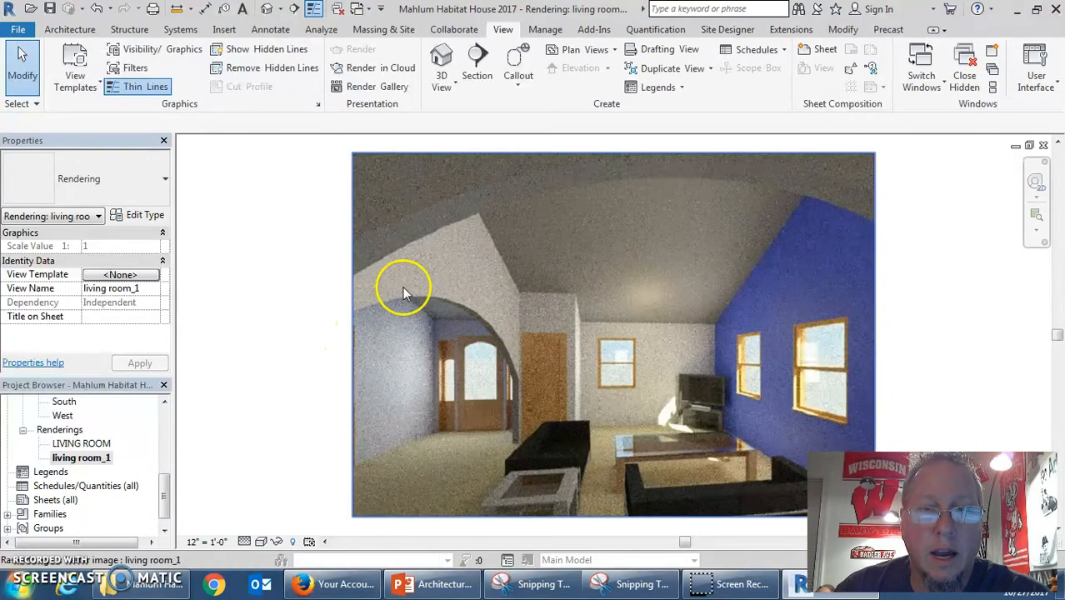
Reopen the living room 3D view and start Render in Cloud, continuing past the welcome information
drag(167, 492, 167, 463)
double_click(87, 429)
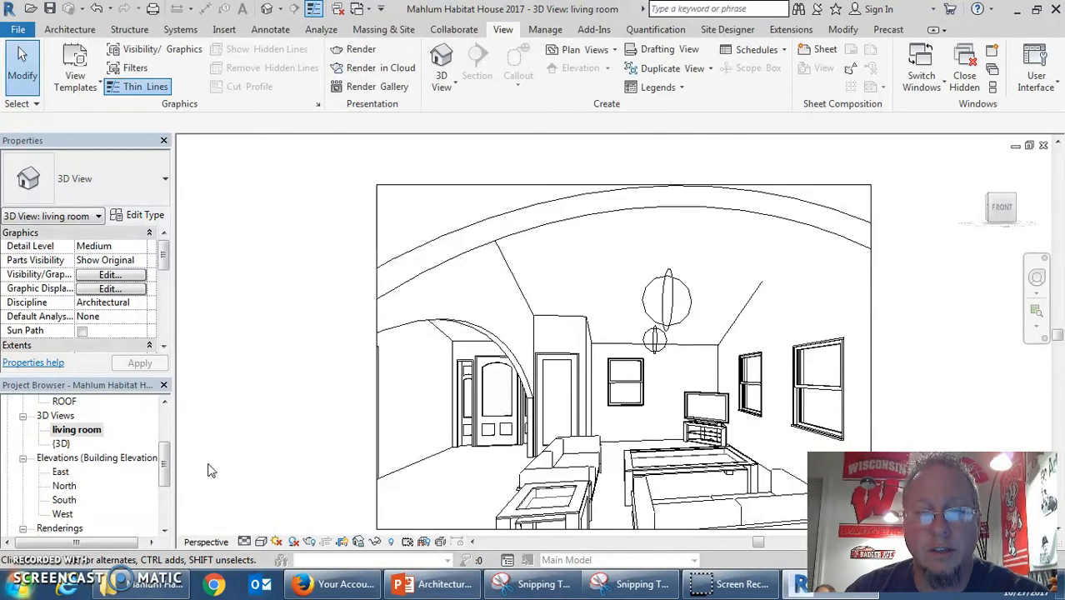
click(406, 68)
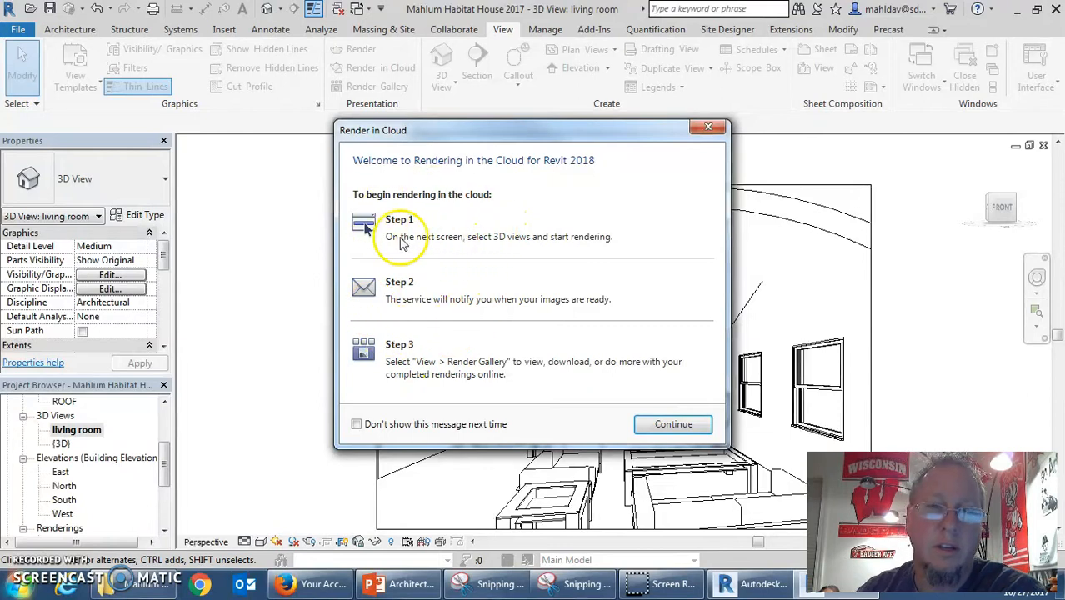
click(658, 427)
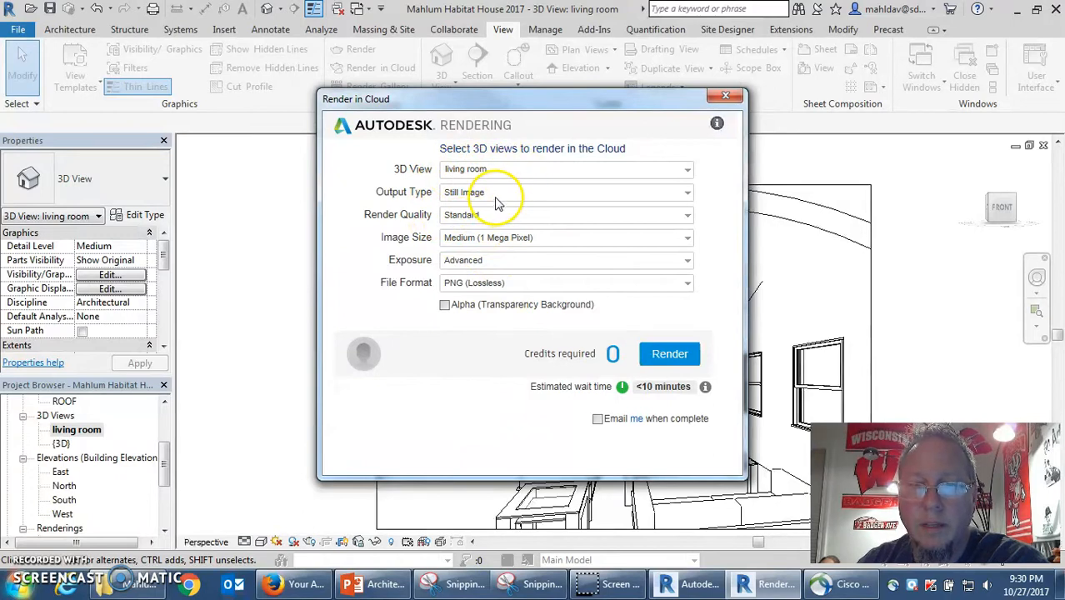
Submit the living room cloud render as a Panorama with Final quality, Advanced exposure and 1024 px width, accepting the missing appearance images
click(495, 199)
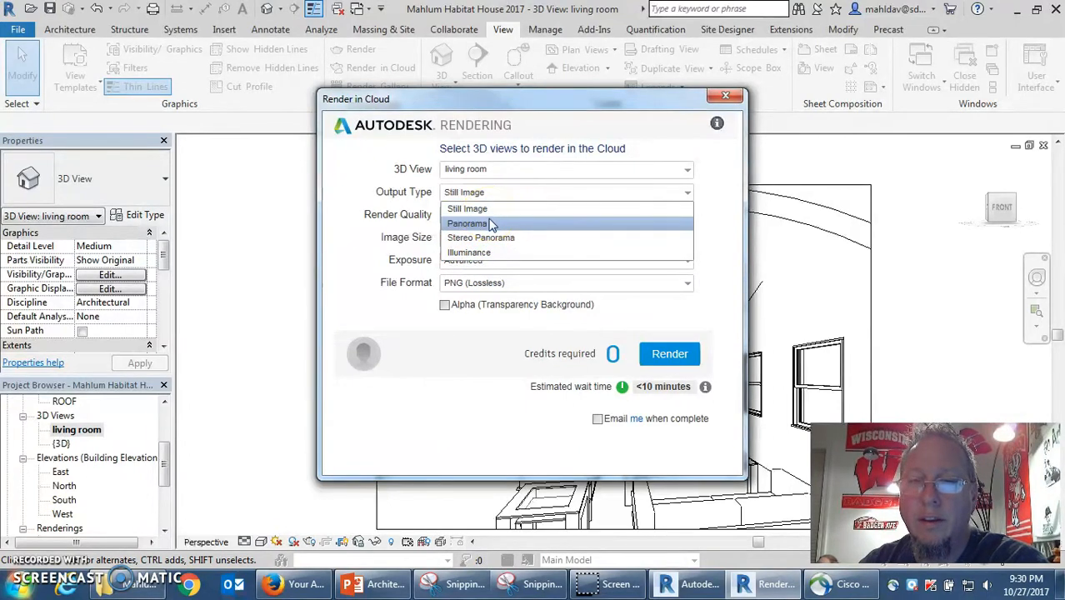
click(490, 225)
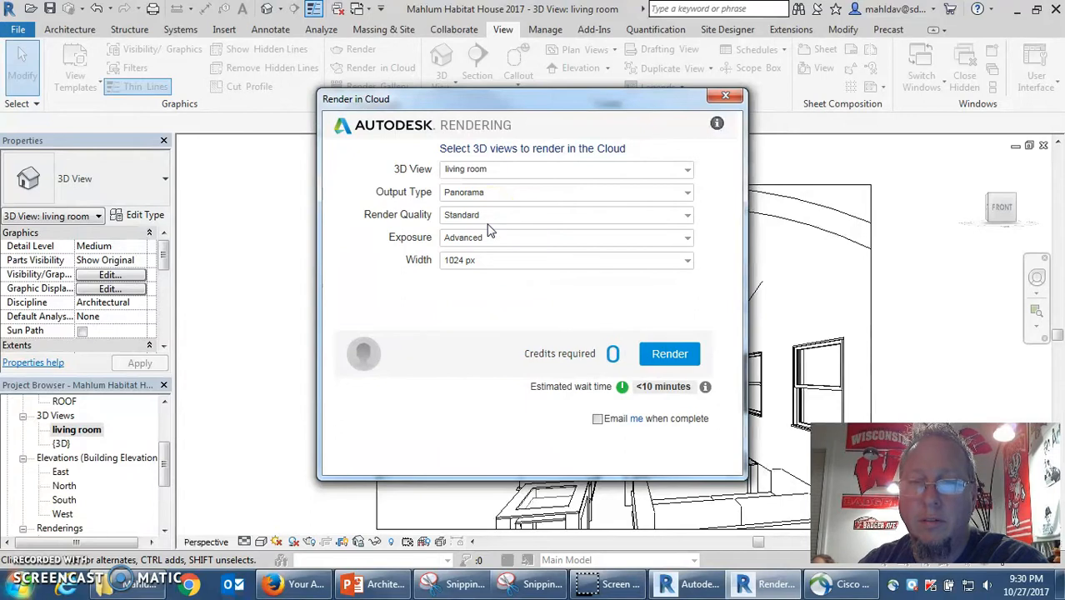
click(498, 215)
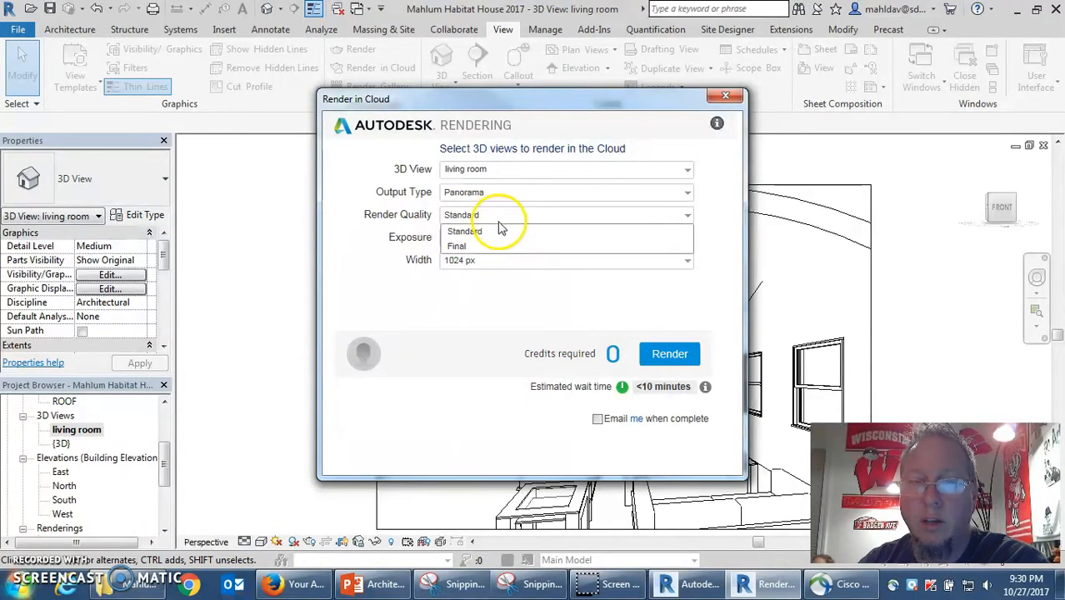
click(497, 246)
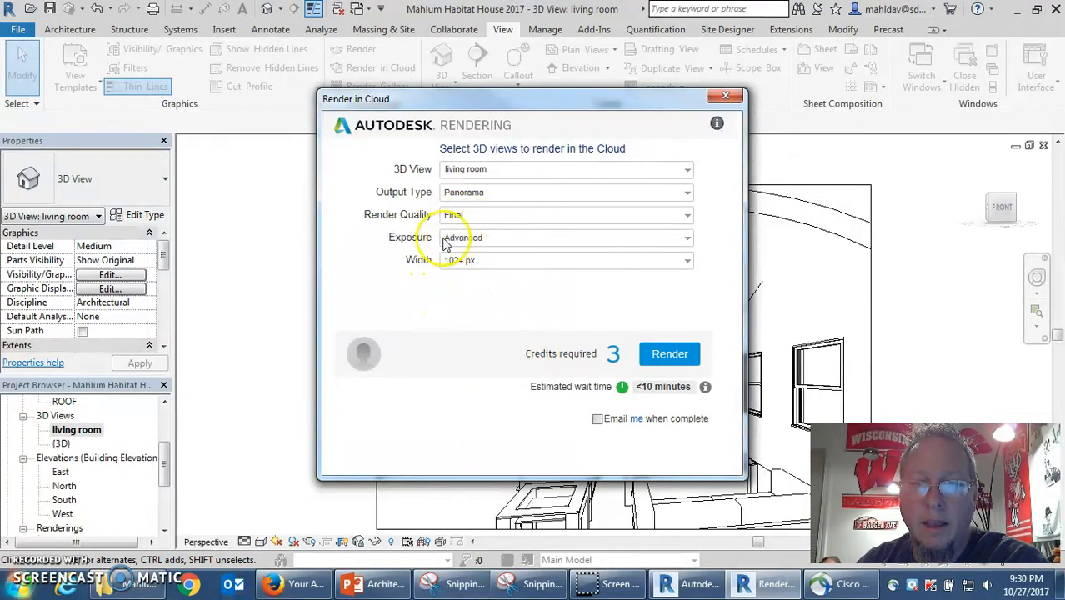
click(488, 239)
click(490, 253)
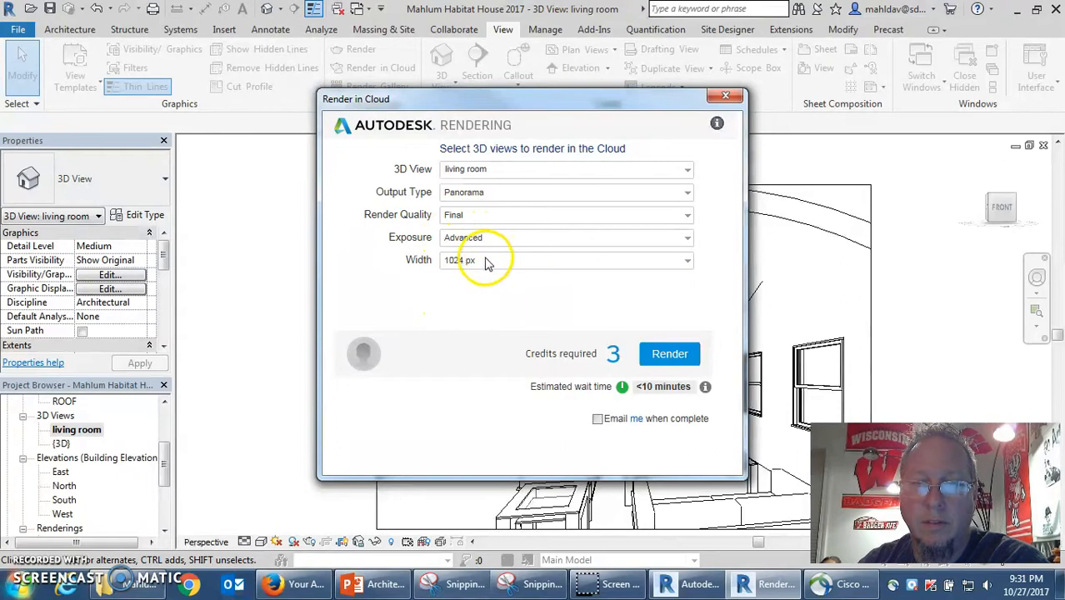
click(659, 358)
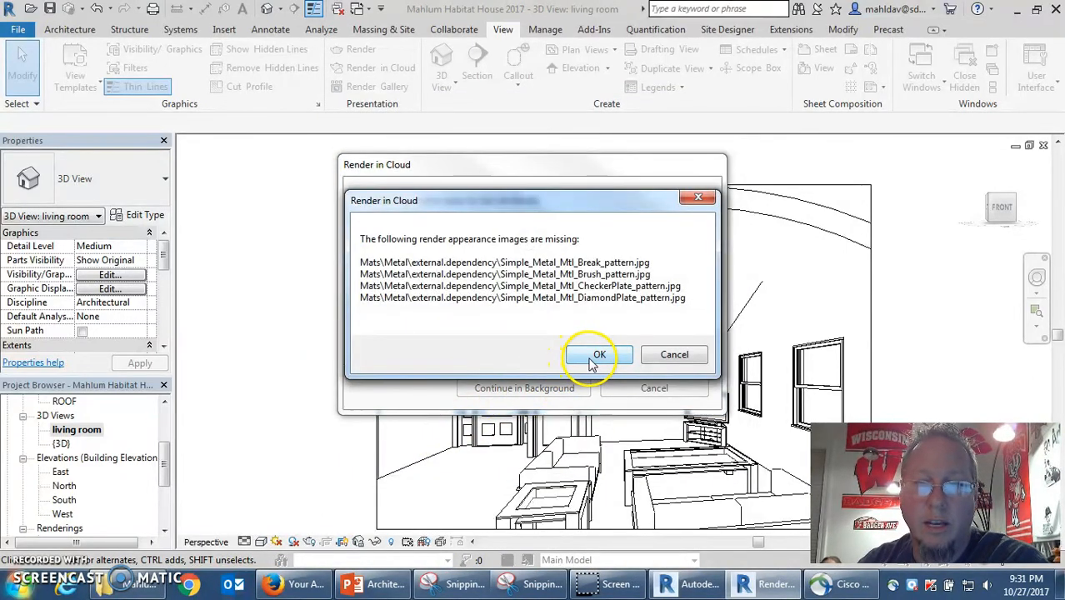
click(597, 357)
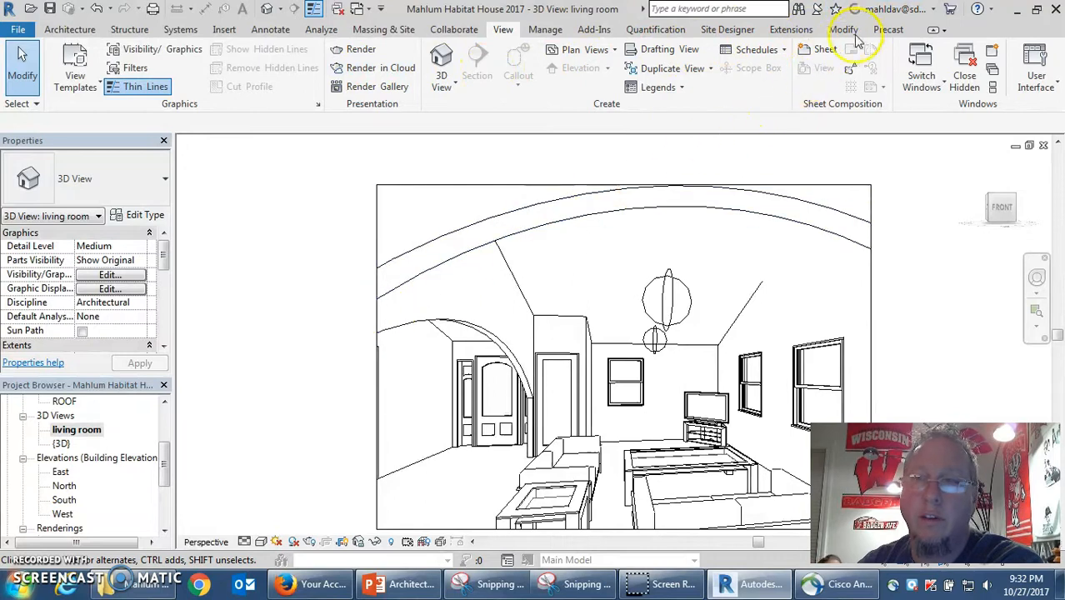
Open the online render progress page from the account options and page through the new-interface introduction
click(880, 12)
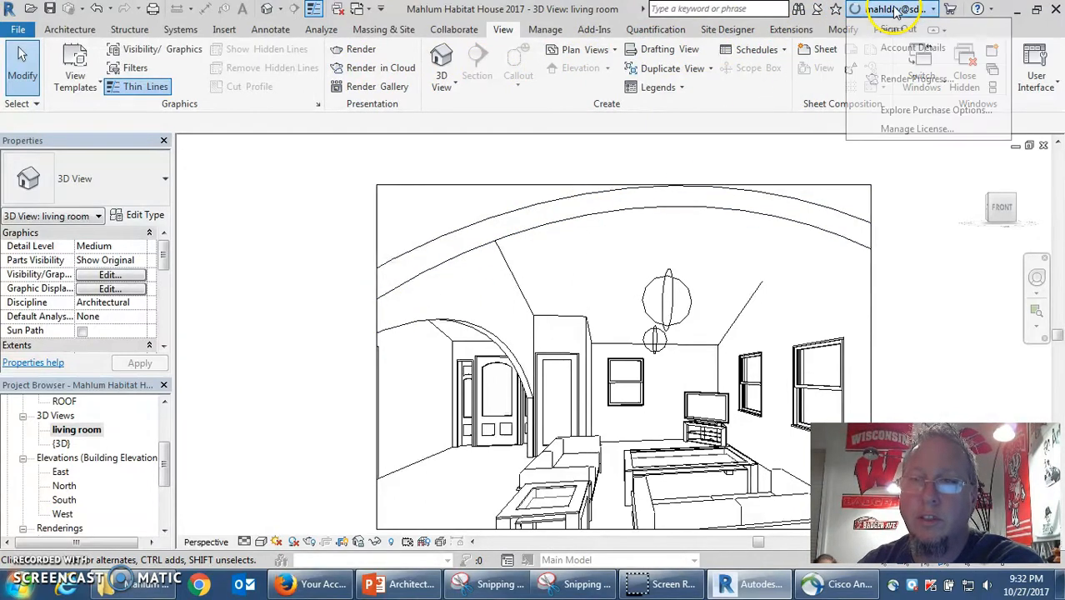
click(891, 79)
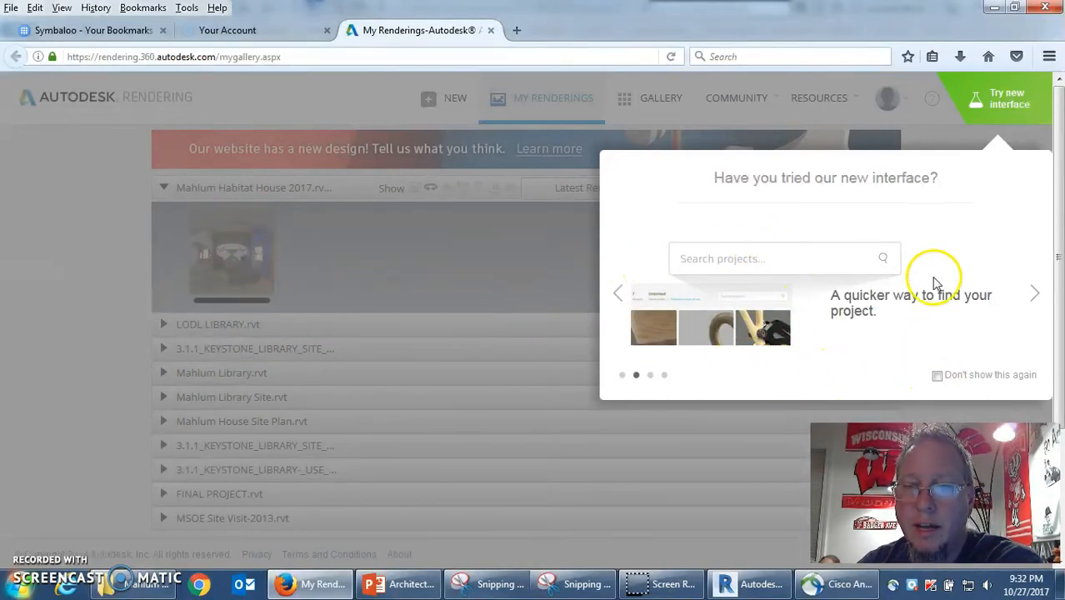
click(1033, 302)
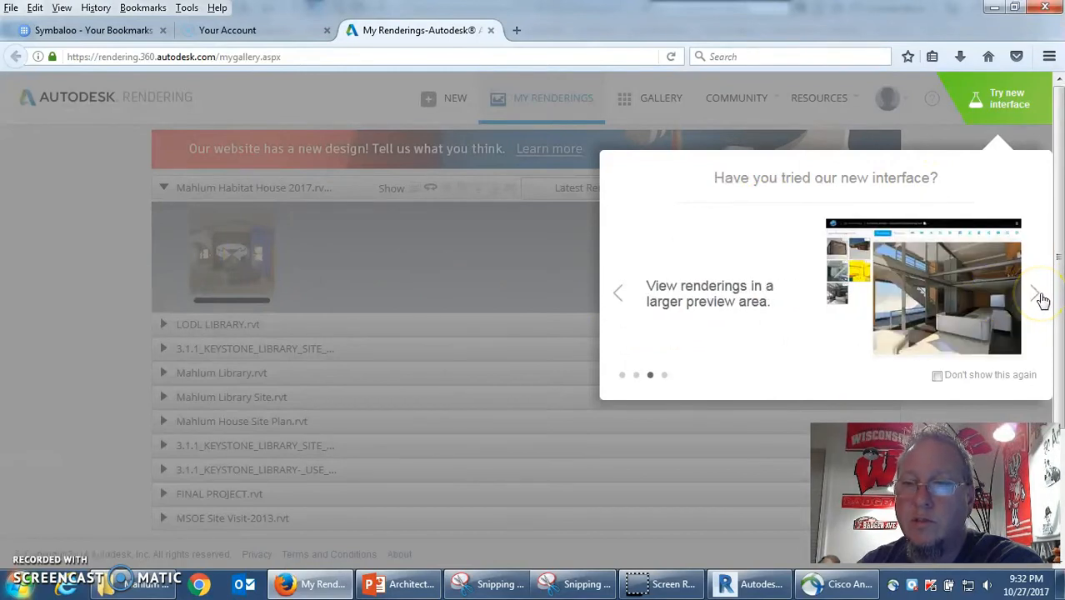
click(1034, 296)
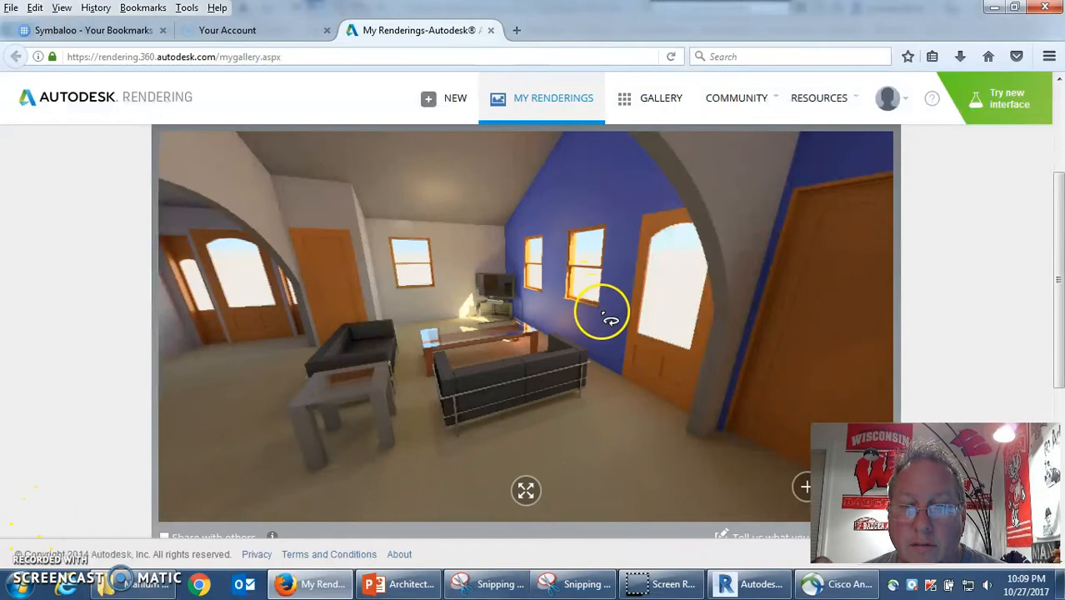
Look around the finished panorama from the living room through the kitchen and dining area and back
drag(603, 297, 425, 298)
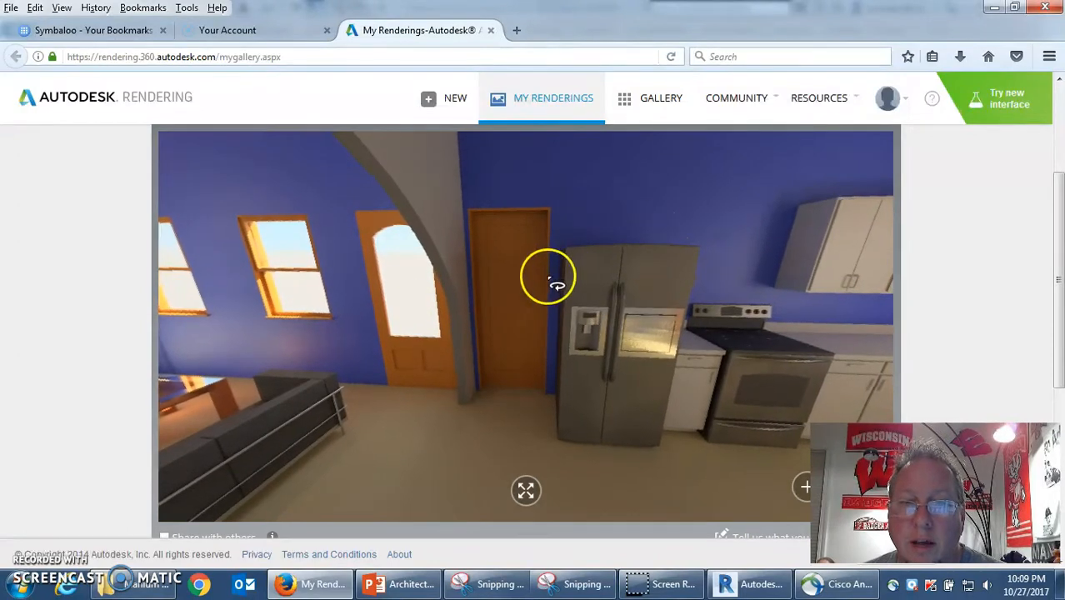
drag(662, 222, 606, 209)
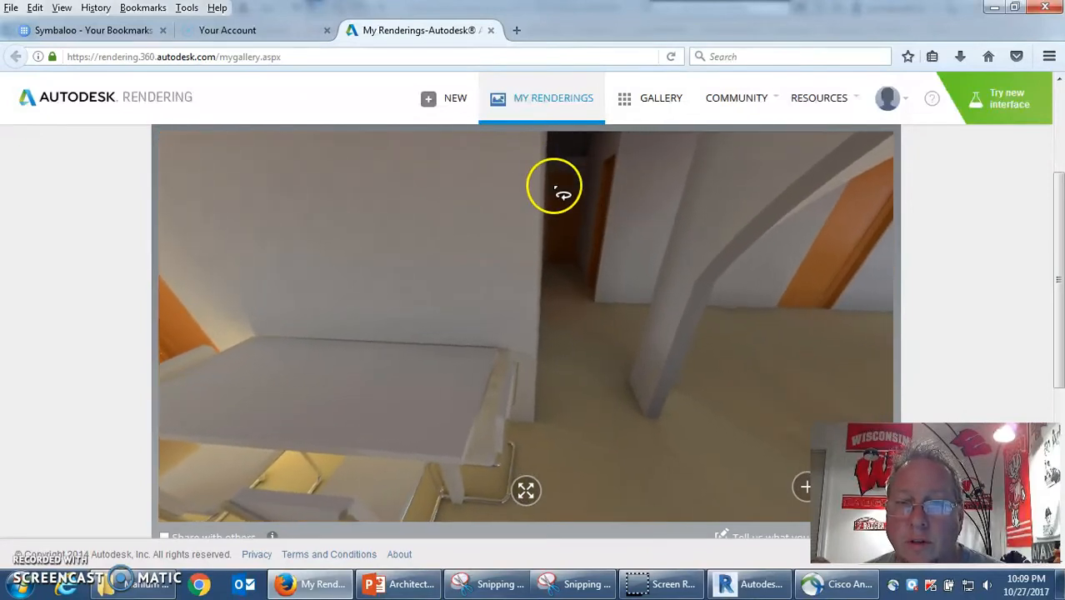
drag(879, 302, 511, 536)
drag(480, 207, 466, 327)
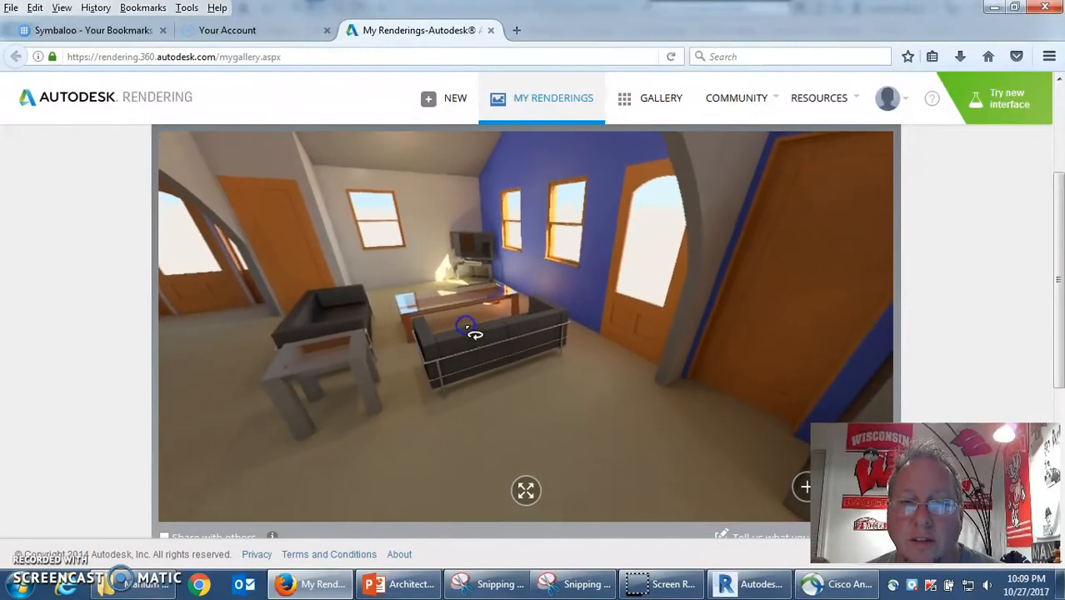
drag(456, 191, 604, 228)
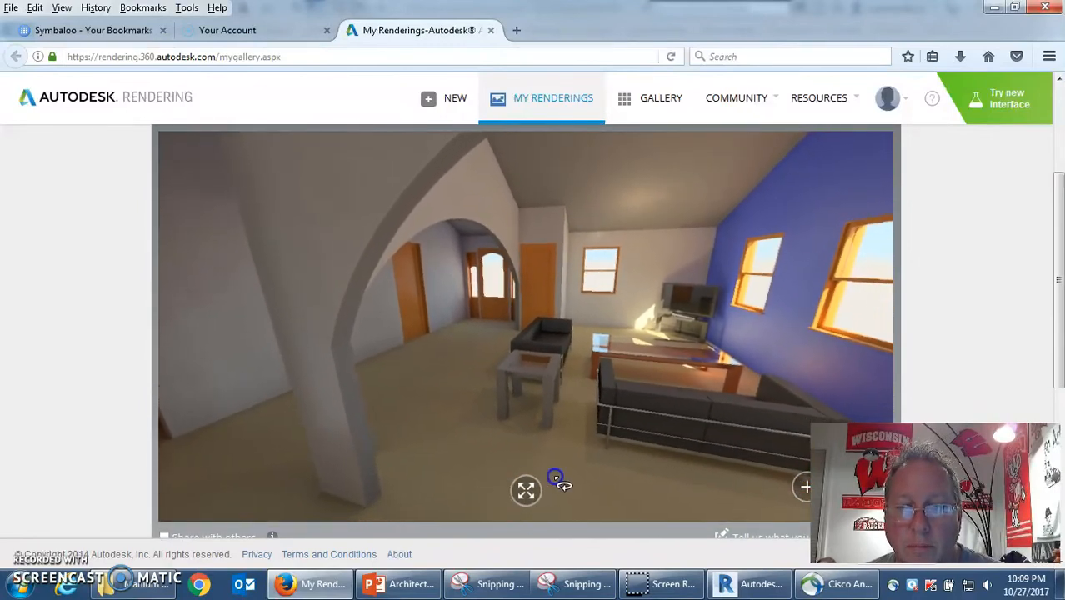
View the panorama in full screen, rotate it from the living room to the kitchen, and exit full screen
click(526, 489)
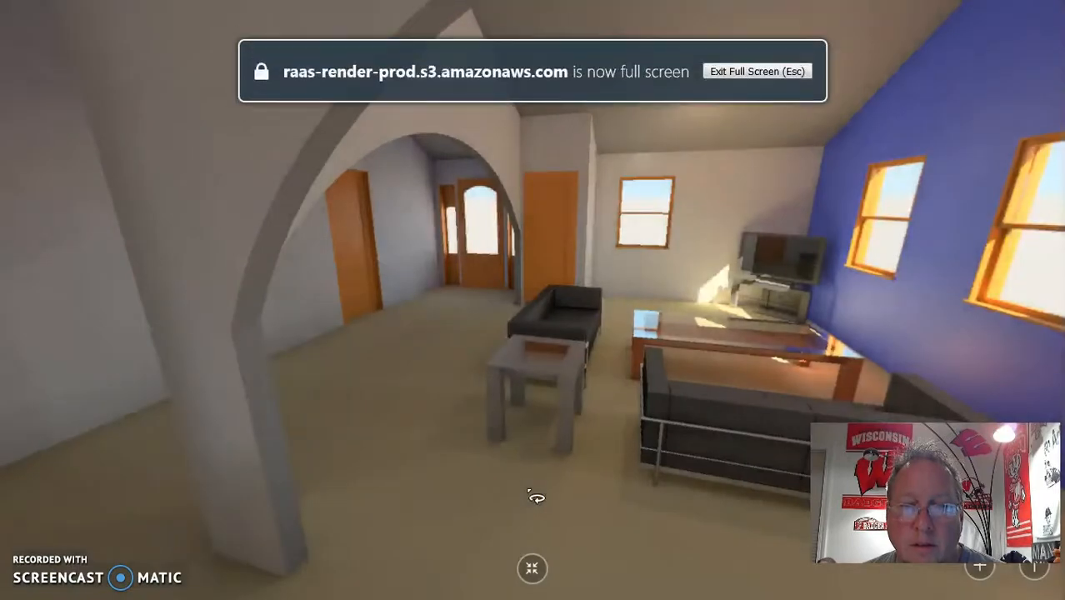
drag(455, 403, 238, 333)
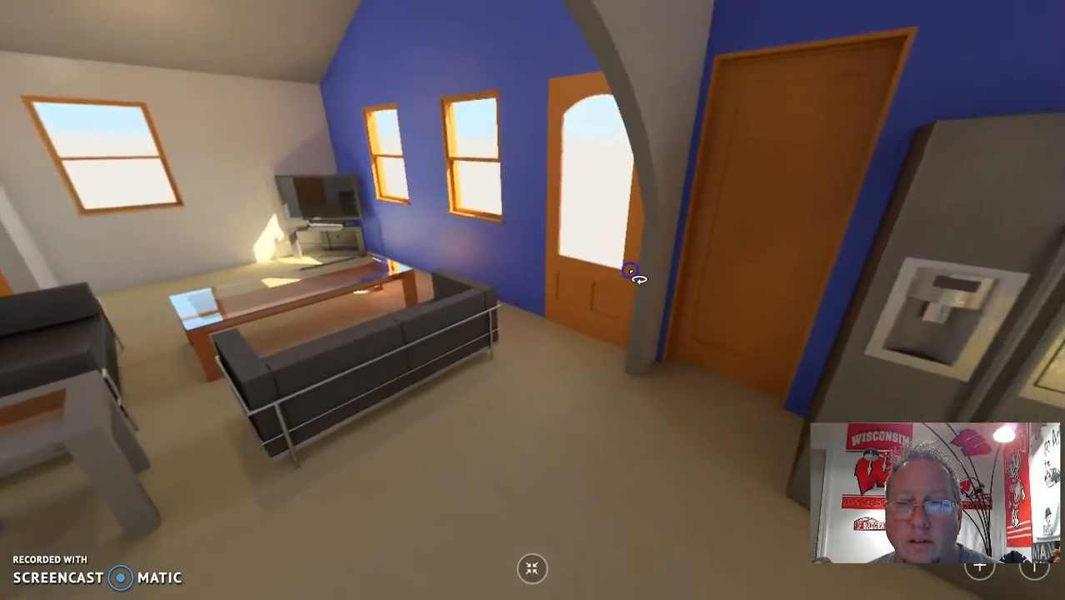
drag(631, 271, 237, 274)
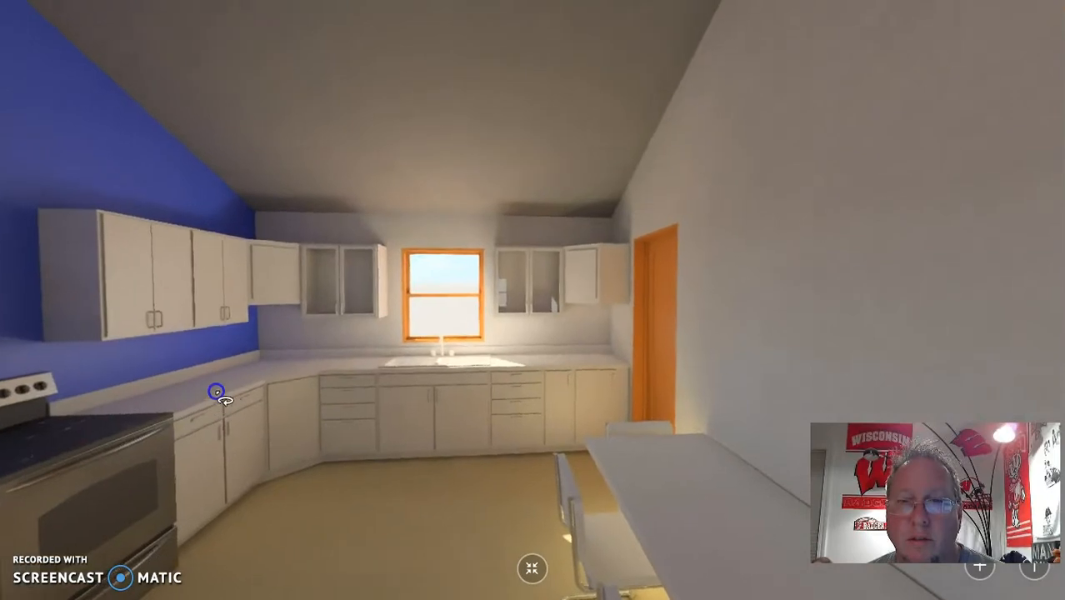
drag(216, 391, 209, 375)
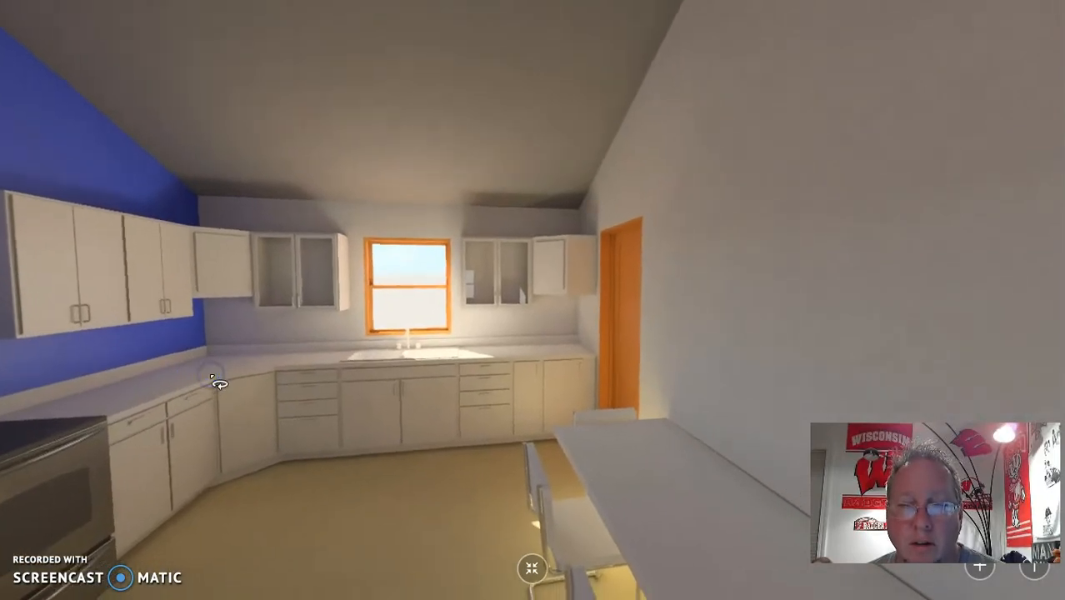
mouse_move(387, 348)
mouse_down()
mouse_move(378, 269)
mouse_move(373, 349)
mouse_up()
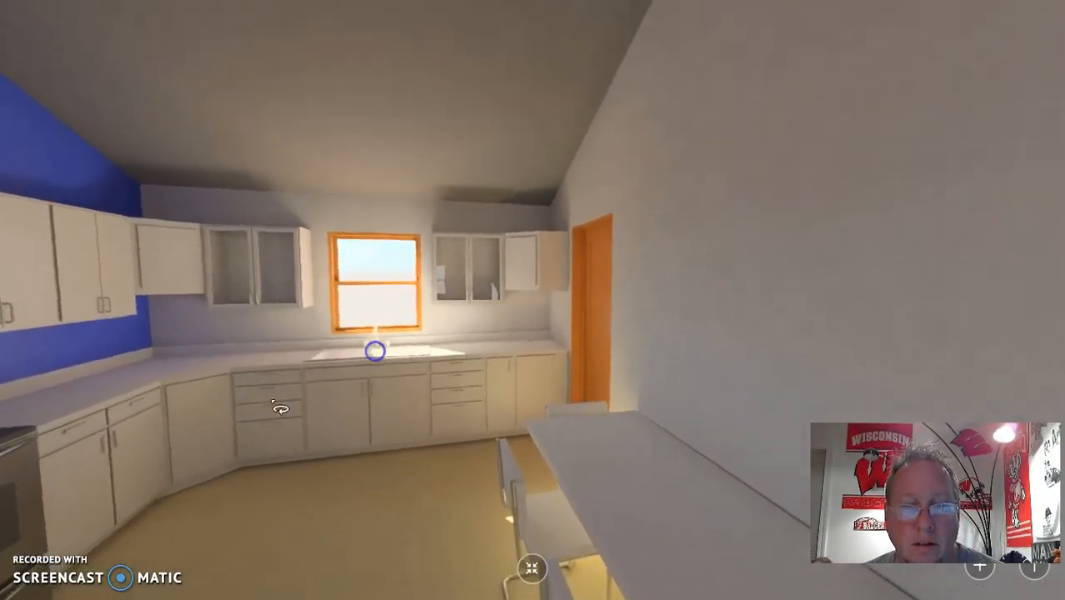
key(Escape)
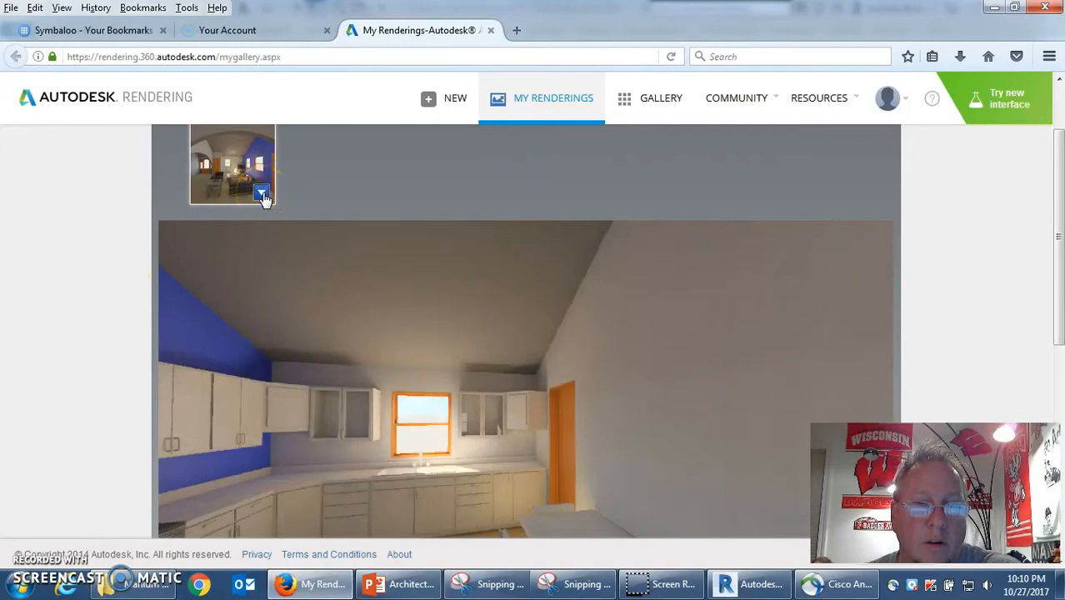
Open the living room panorama's options and choose to download it as a Zip
click(262, 195)
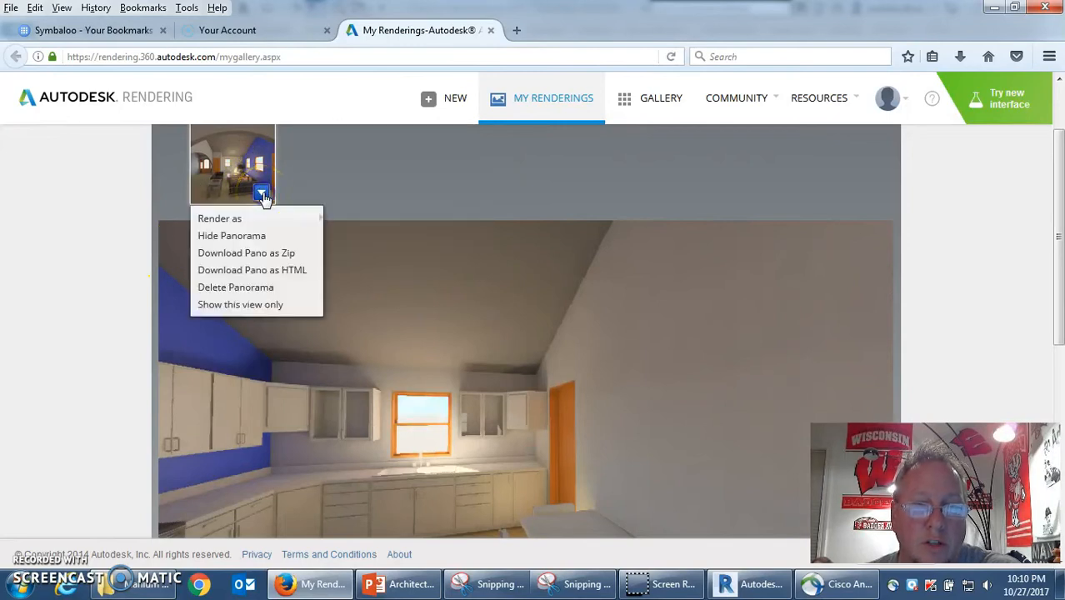
click(243, 261)
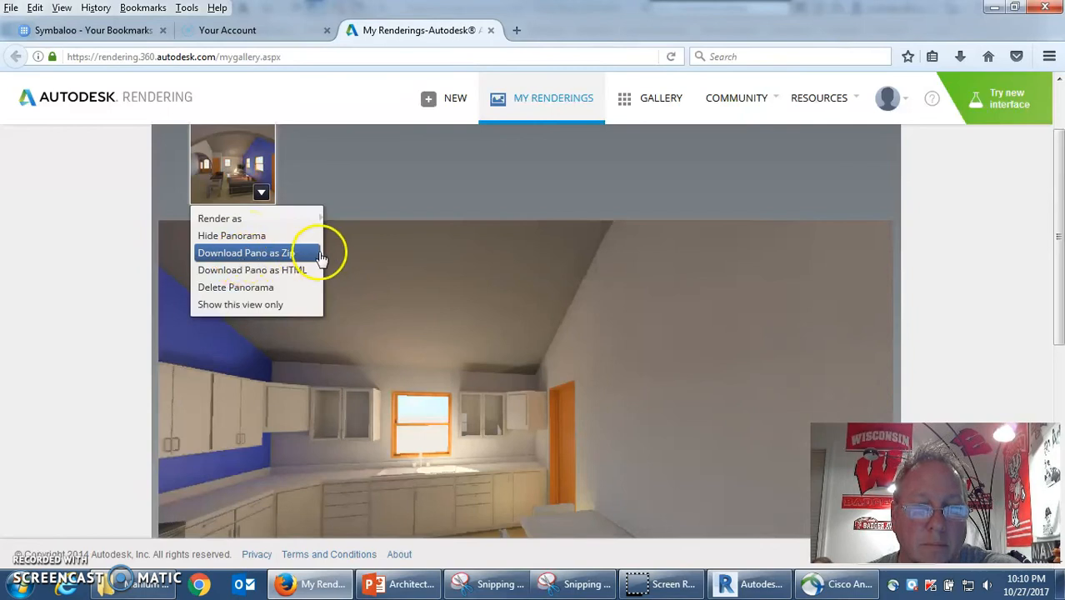
click(266, 261)
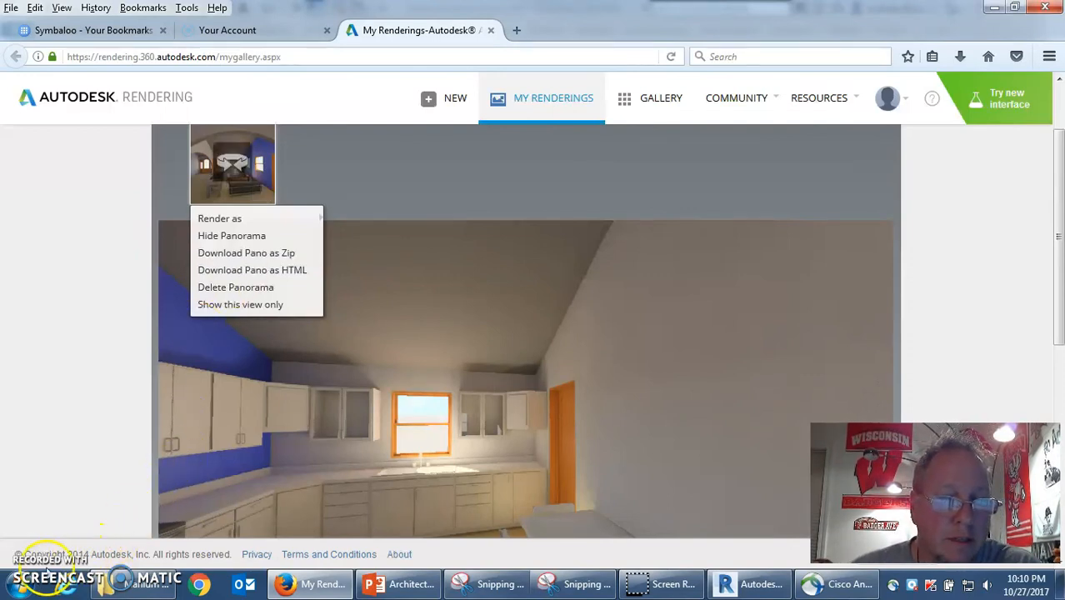